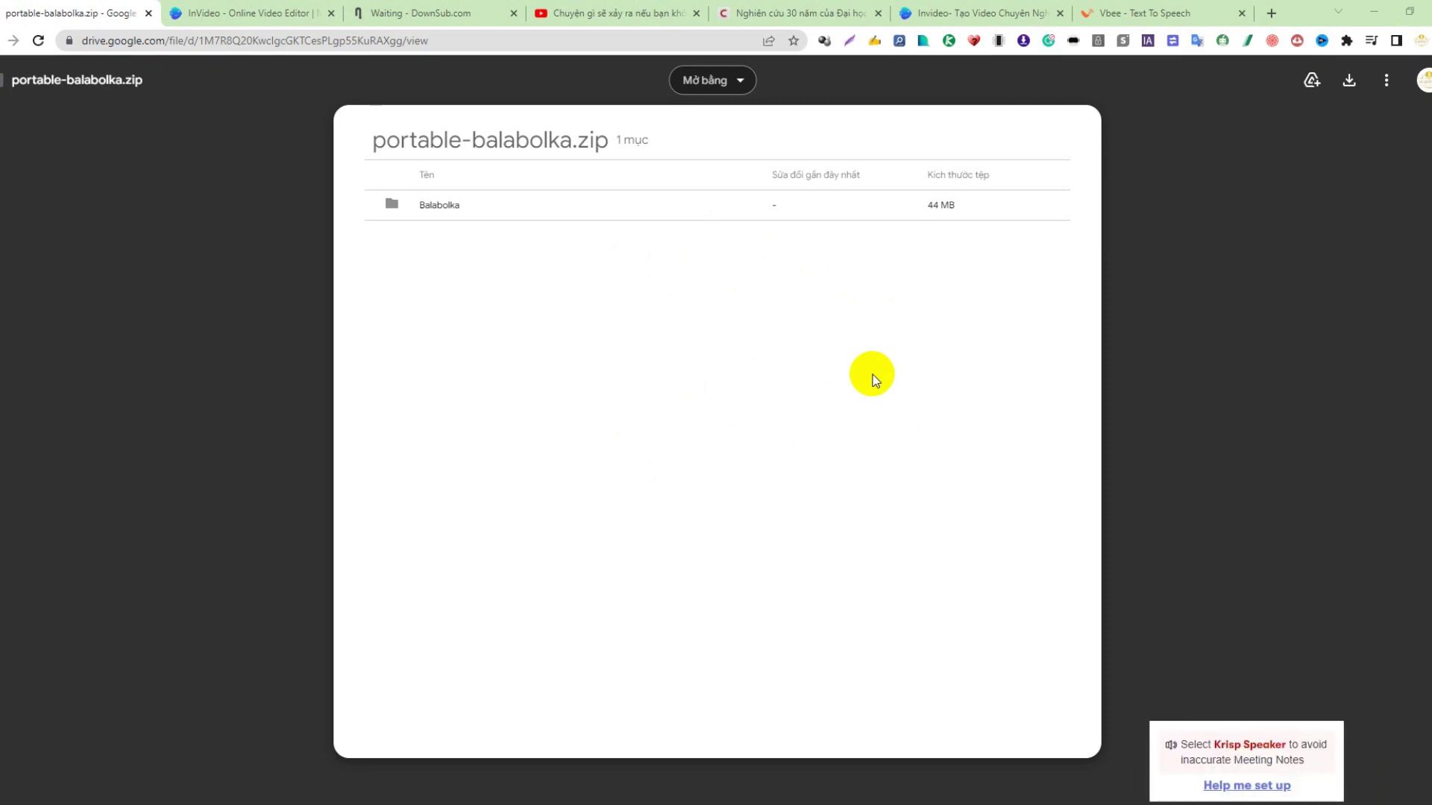
- Download the portable-balabolka.zip archive from the Google Drive preview page
{"action": "left_click", "coordinate": [207, 278]}
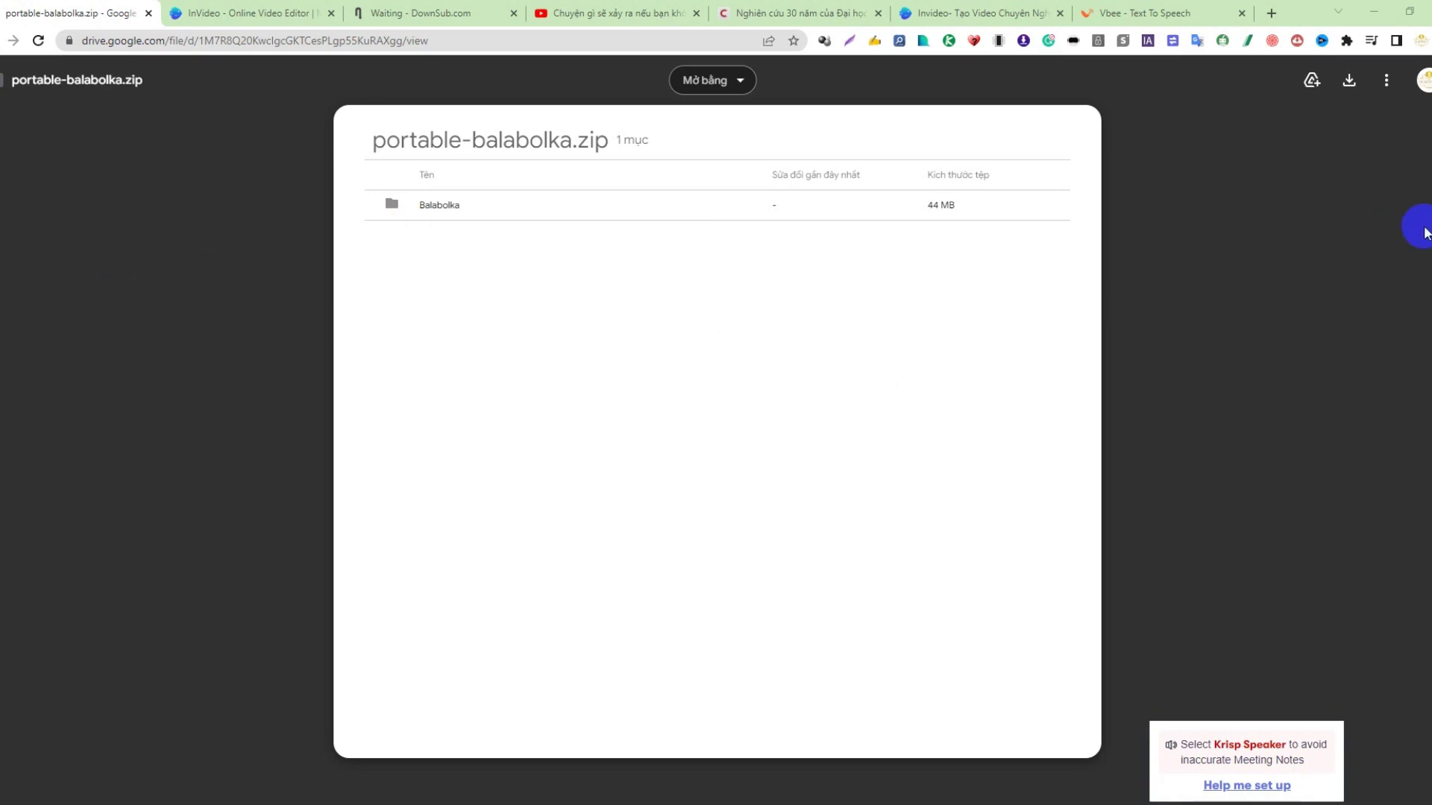
{"action": "left_click", "coordinate": [1348, 81]}
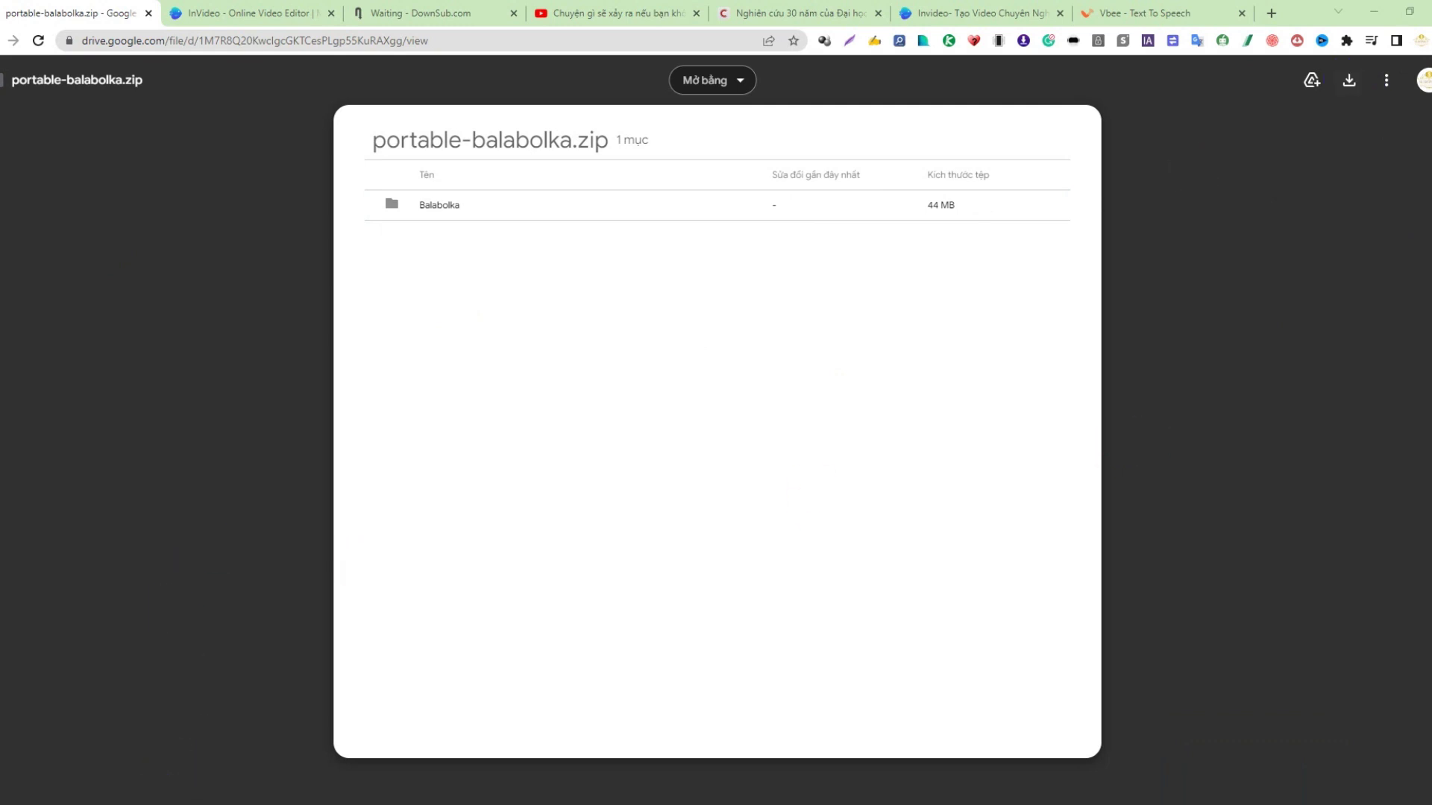
- Switch to File Explorer and delete the existing portable-balabolka folder from Downloads, keeping the ZIP archive
{"action": "key", "text": "super+e"}
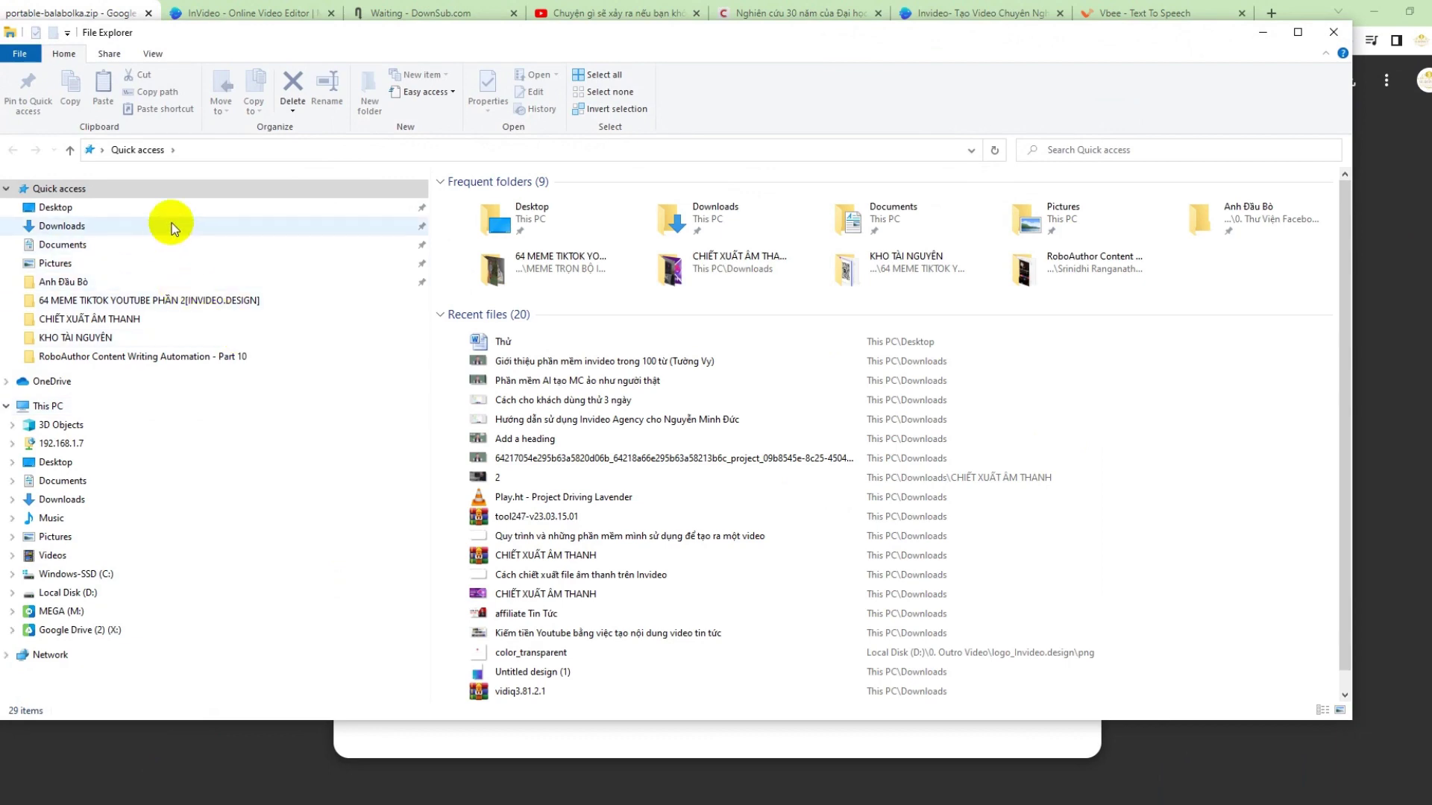
{"action": "left_click", "coordinate": [172, 226]}
{"action": "left_click", "coordinate": [522, 239]}
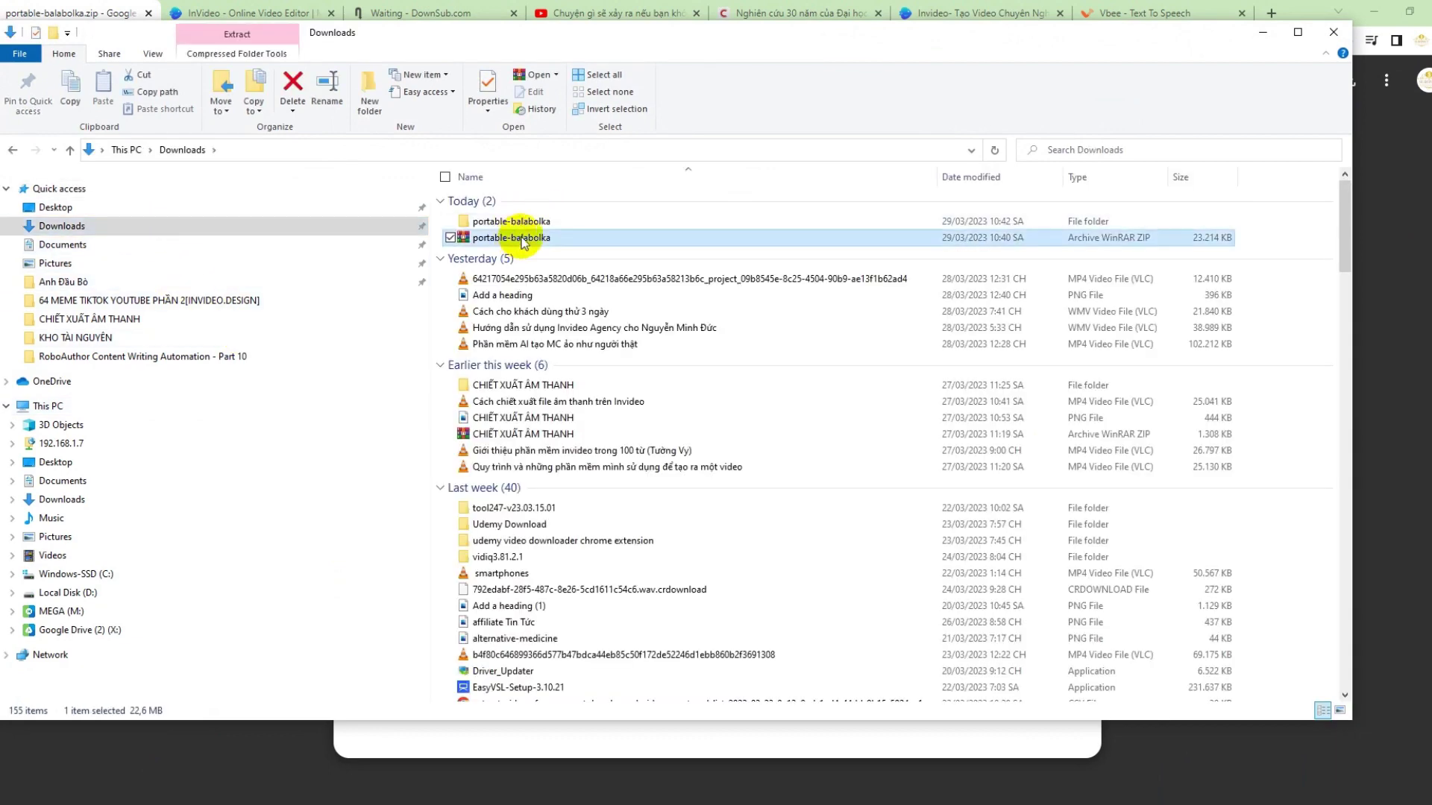
{"action": "left_click", "coordinate": [545, 222]}
{"action": "right_click", "coordinate": [545, 222]}
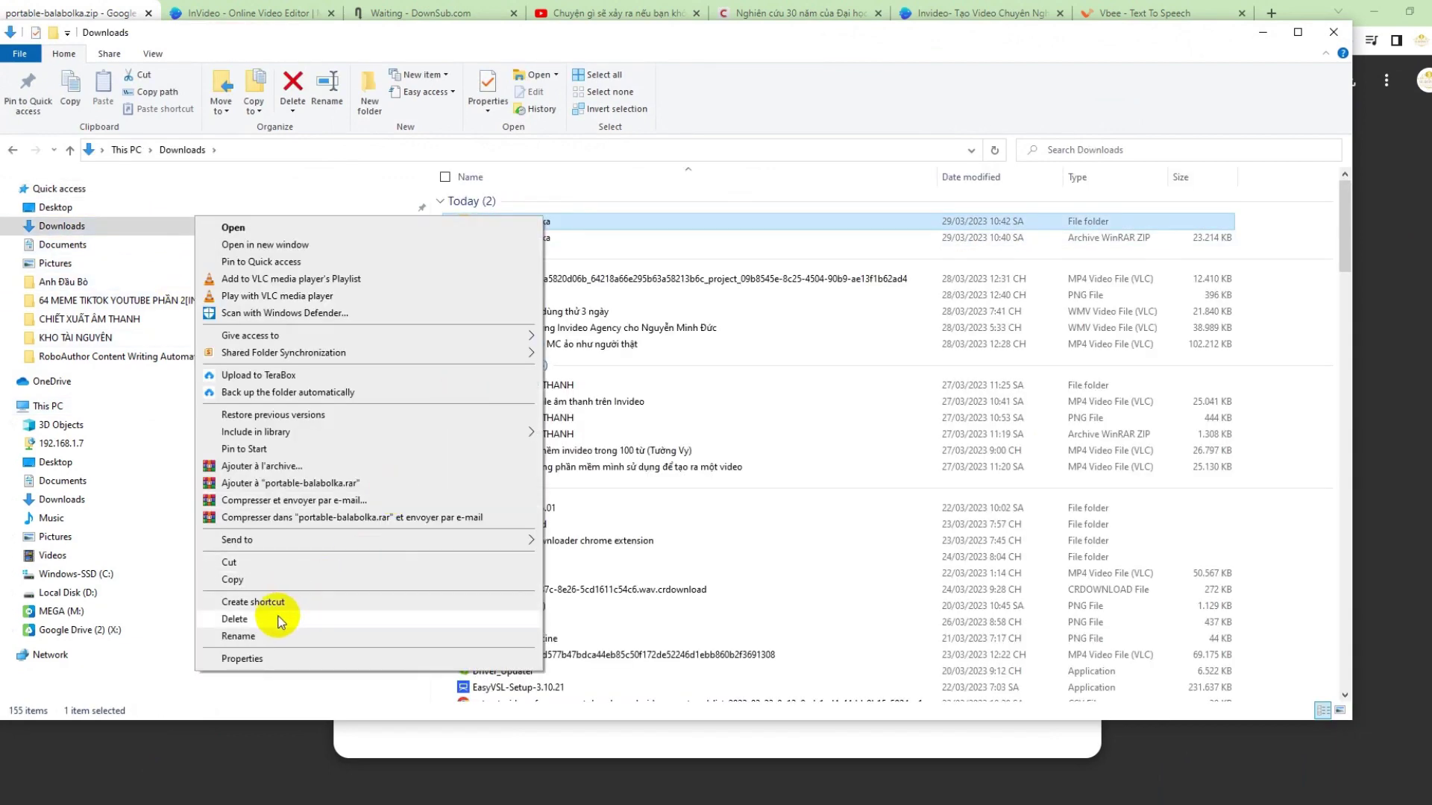
{"action": "left_click", "coordinate": [253, 620]}
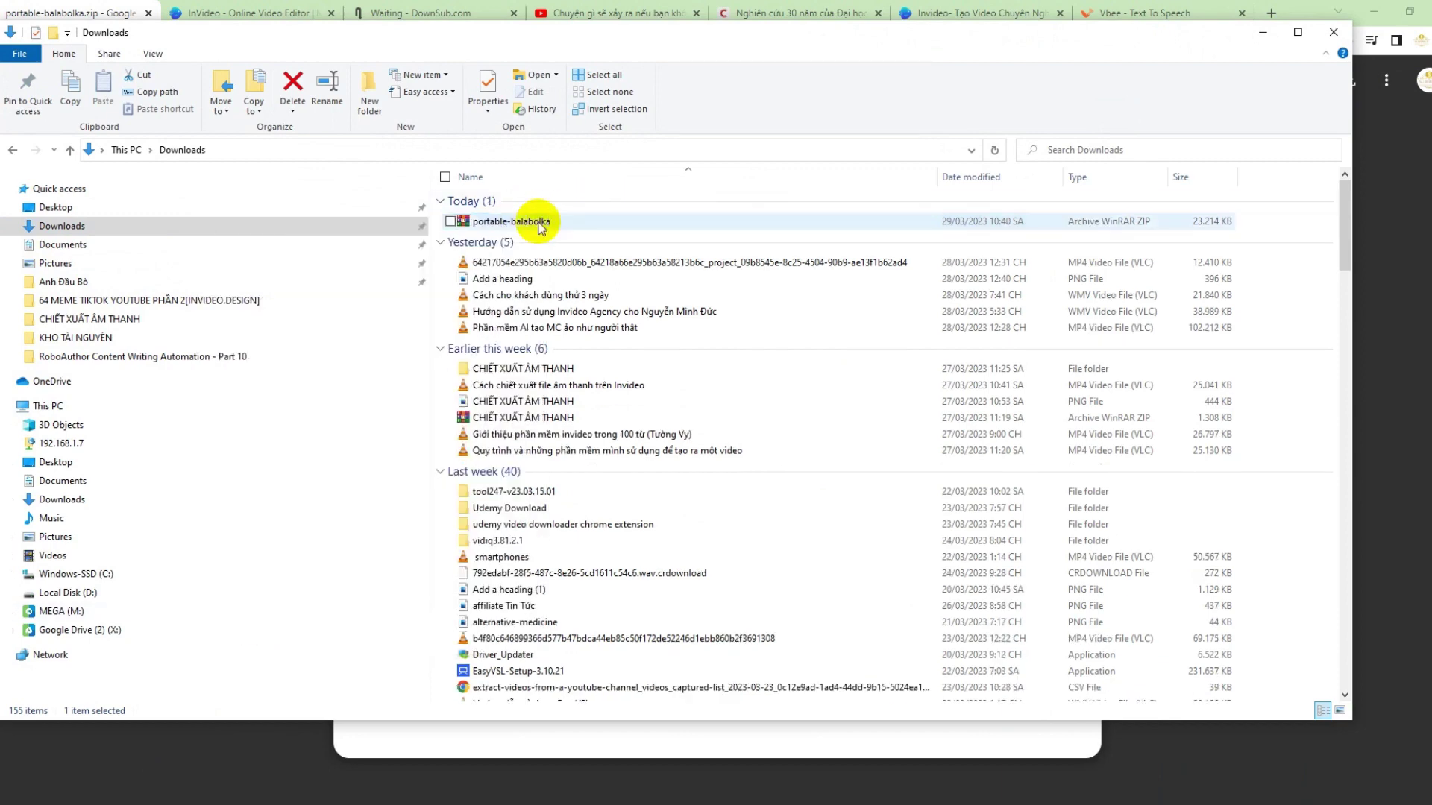
- Extract the portable-balabolka archive with WinRAR into a portable-balabolka folder in Downloads
{"action": "right_click", "coordinate": [531, 220]}
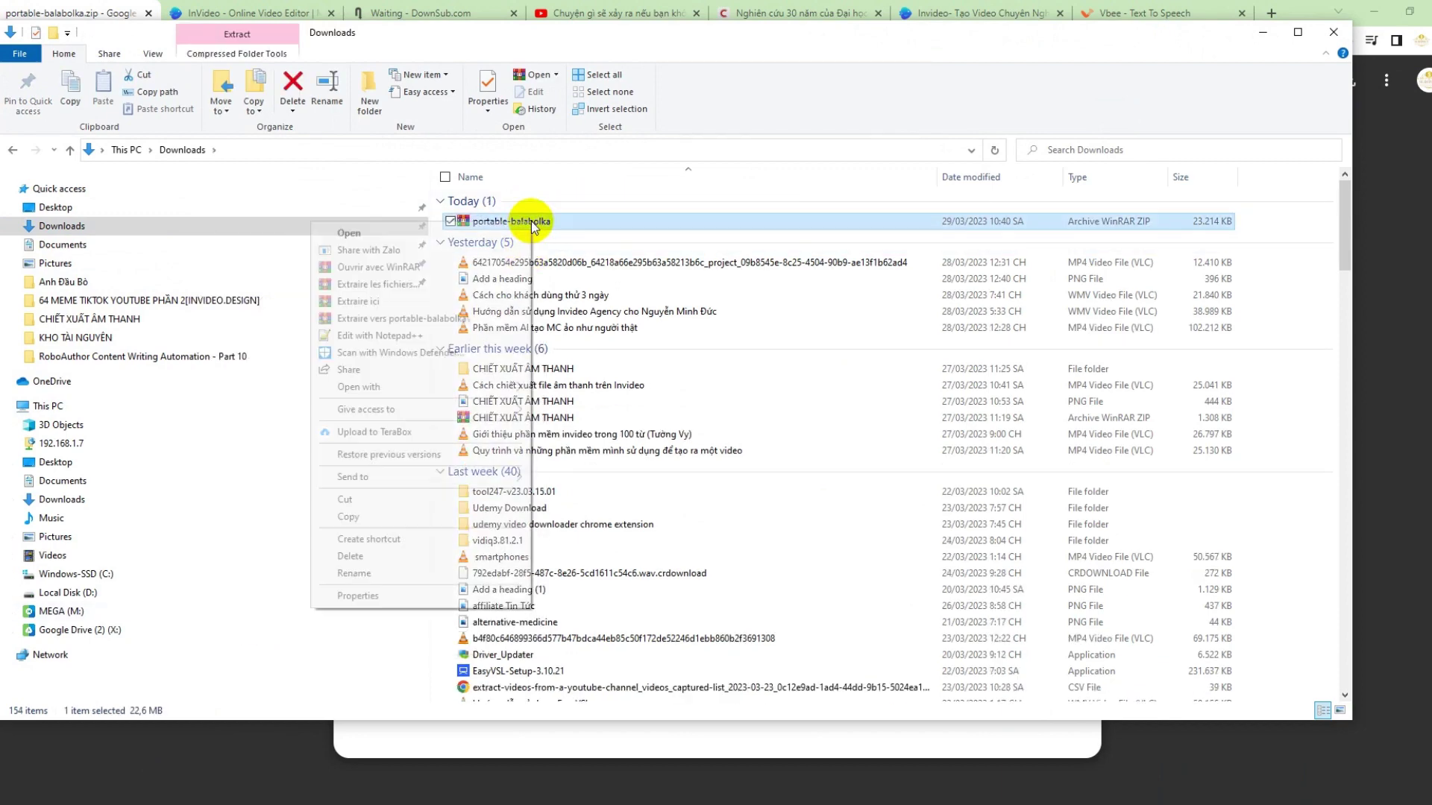
{"action": "left_click", "coordinate": [364, 288]}
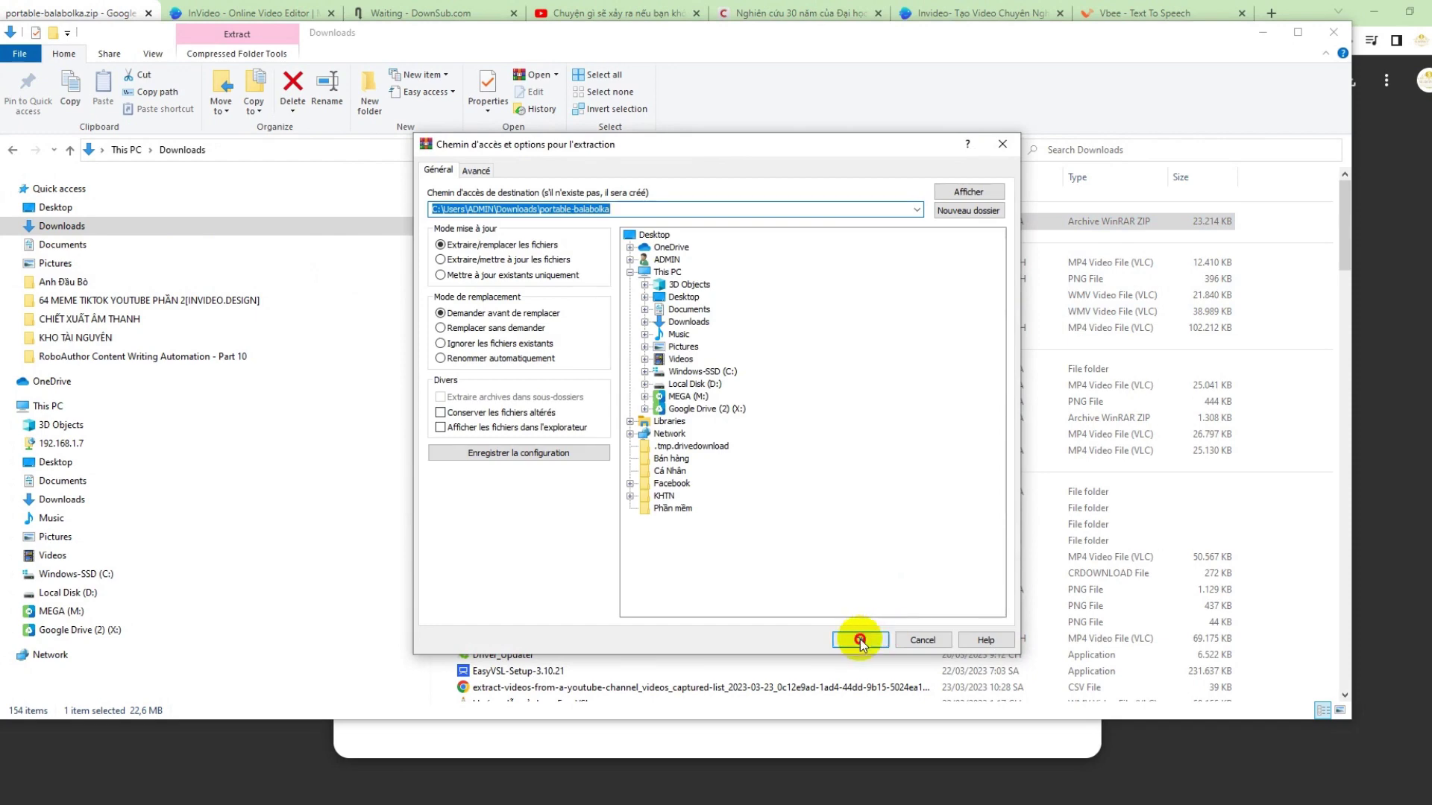
{"action": "left_click", "coordinate": [858, 639]}
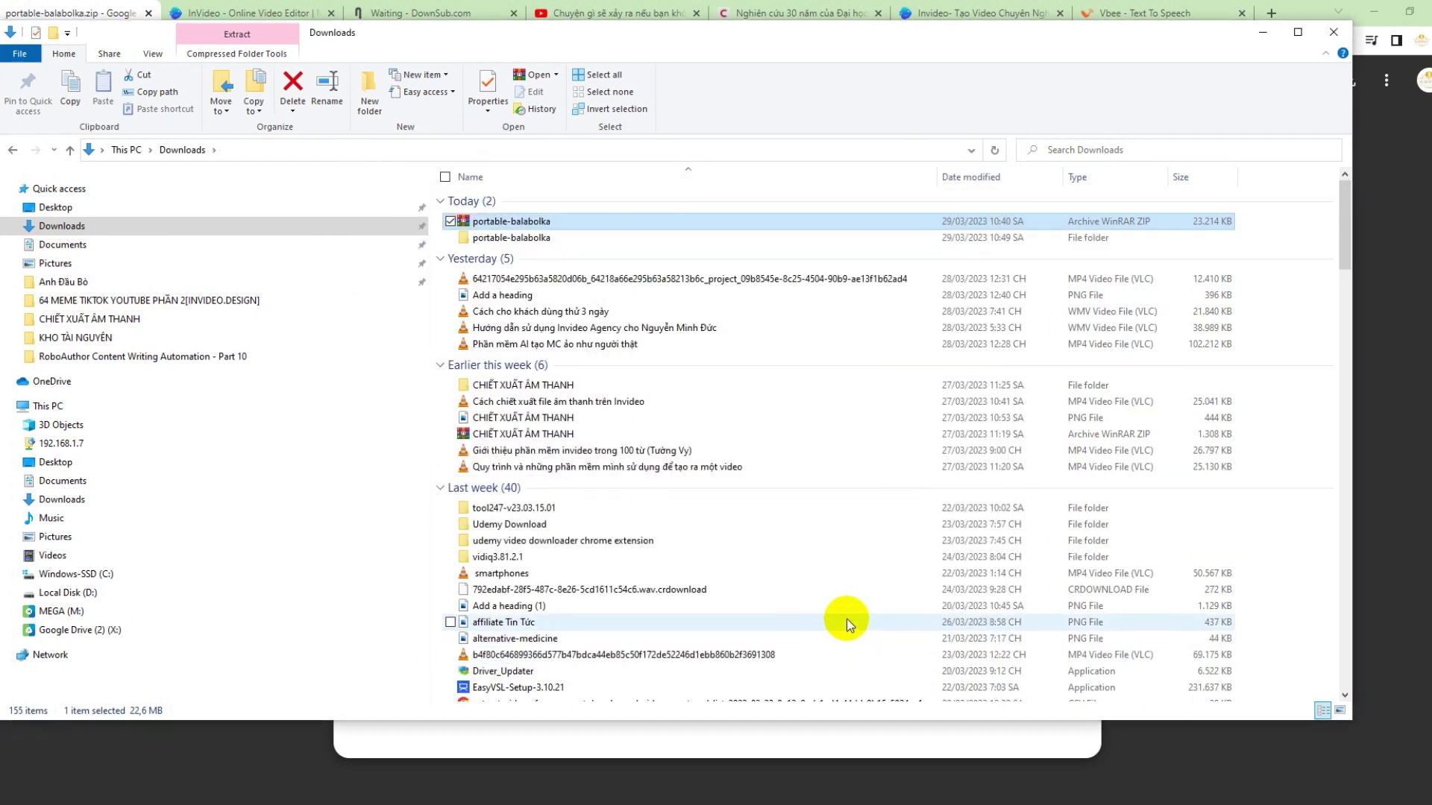
- Open the Balabolka subfolder inside the extracted portable-balabolka folder
{"action": "left_click", "coordinate": [561, 239]}
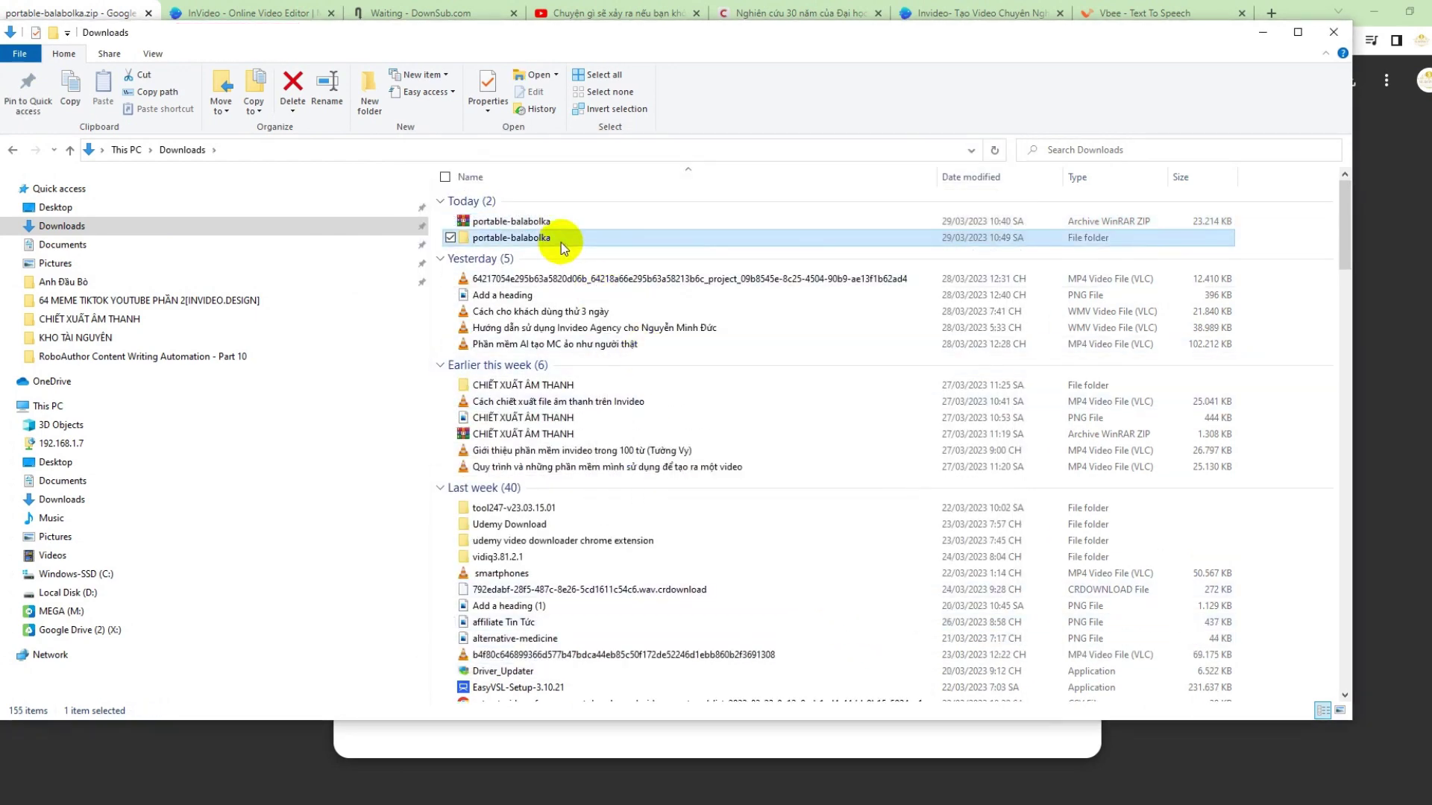
{"action": "double_click", "coordinate": [494, 237]}
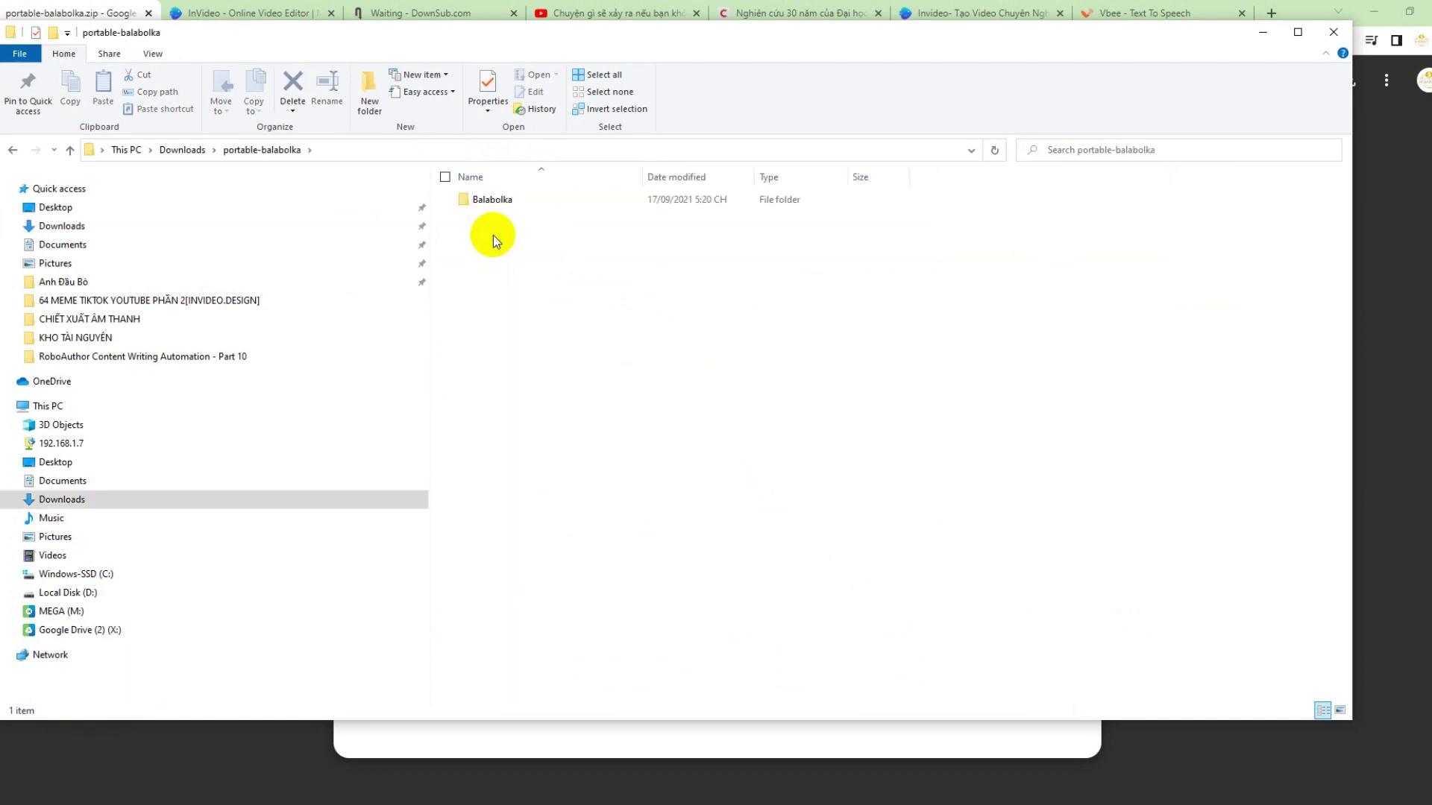
{"action": "double_click", "coordinate": [560, 200]}
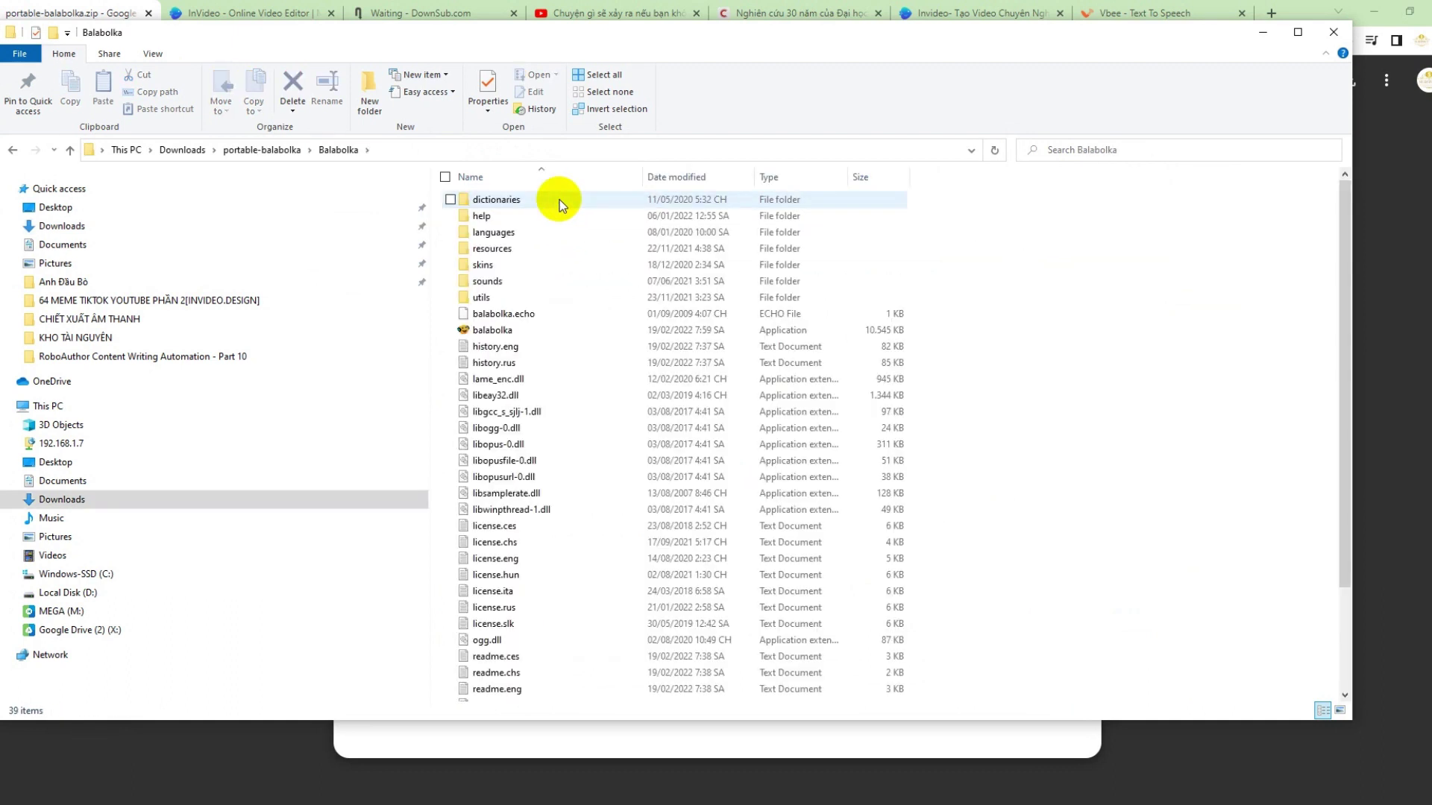
- Show the Send to destinations for the balabolka application file, including the desktop shortcut option
{"action": "left_click", "coordinate": [479, 333]}
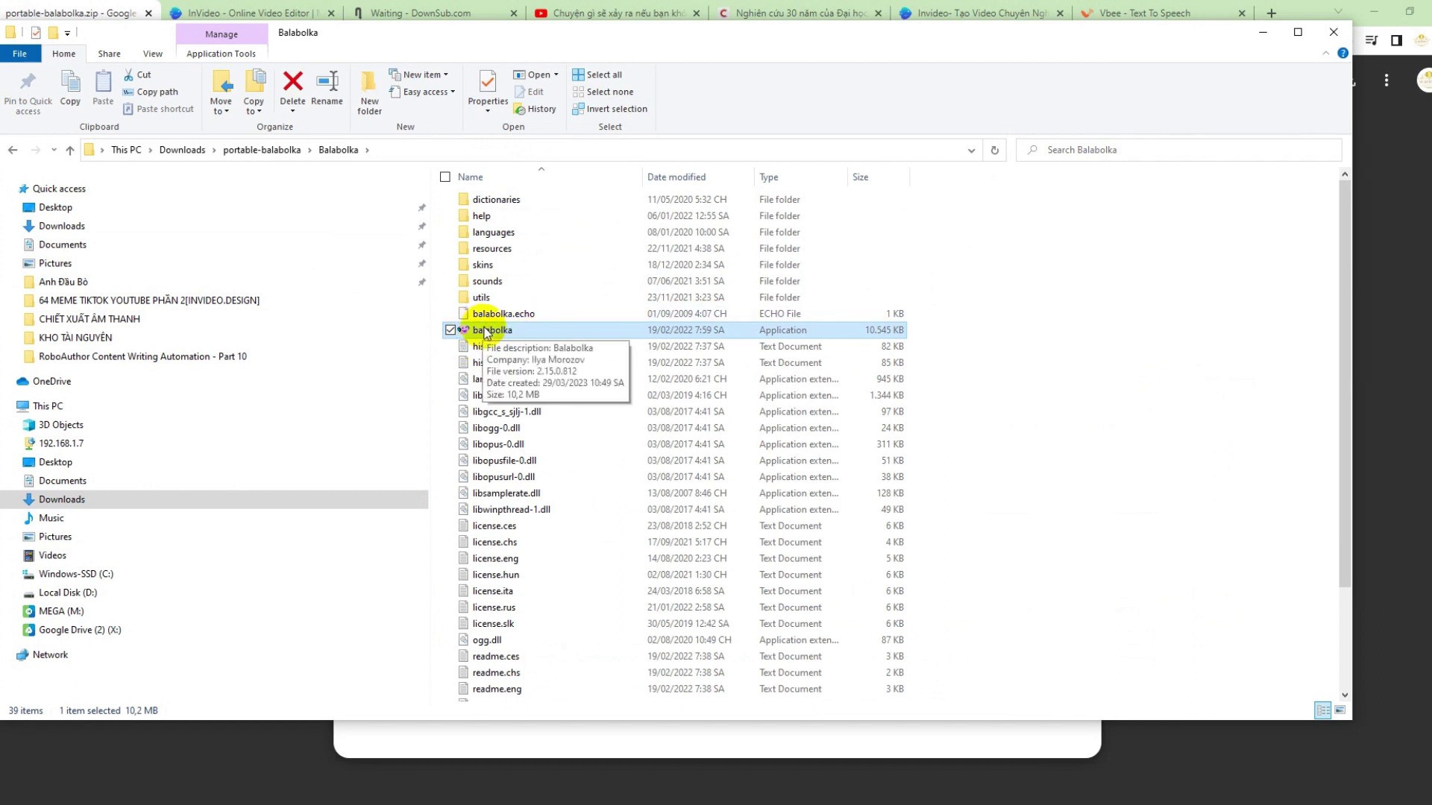
{"action": "right_click", "coordinate": [487, 333]}
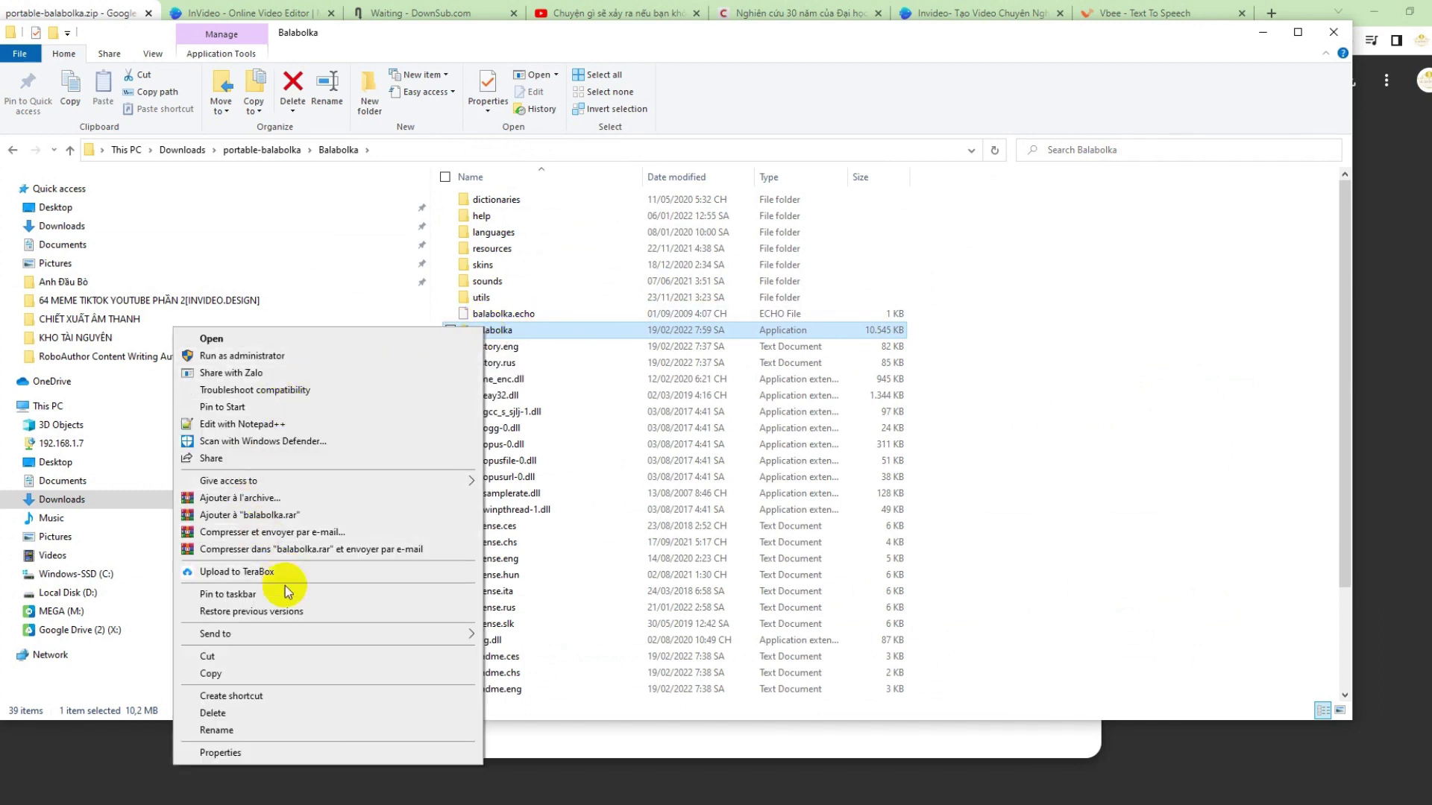
{"action": "mouse_move", "coordinate": [263, 637]}
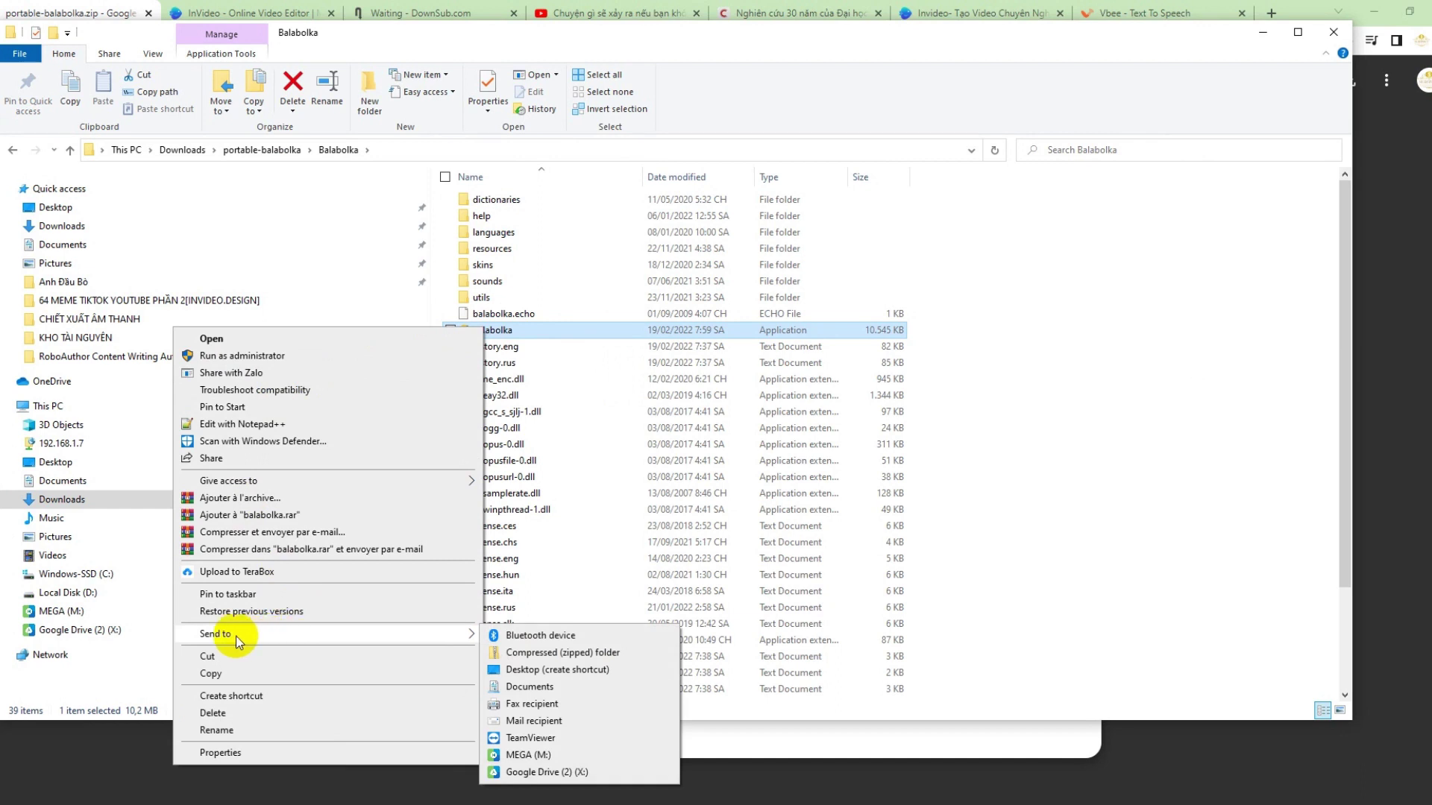
{"action": "mouse_move", "coordinate": [363, 629]}
- Minimize the File Explorer and browser windows to reach the desktop
{"action": "left_click", "coordinate": [1263, 32]}
{"action": "left_click", "coordinate": [1369, 15]}
{"action": "left_click", "coordinate": [1376, 16]}
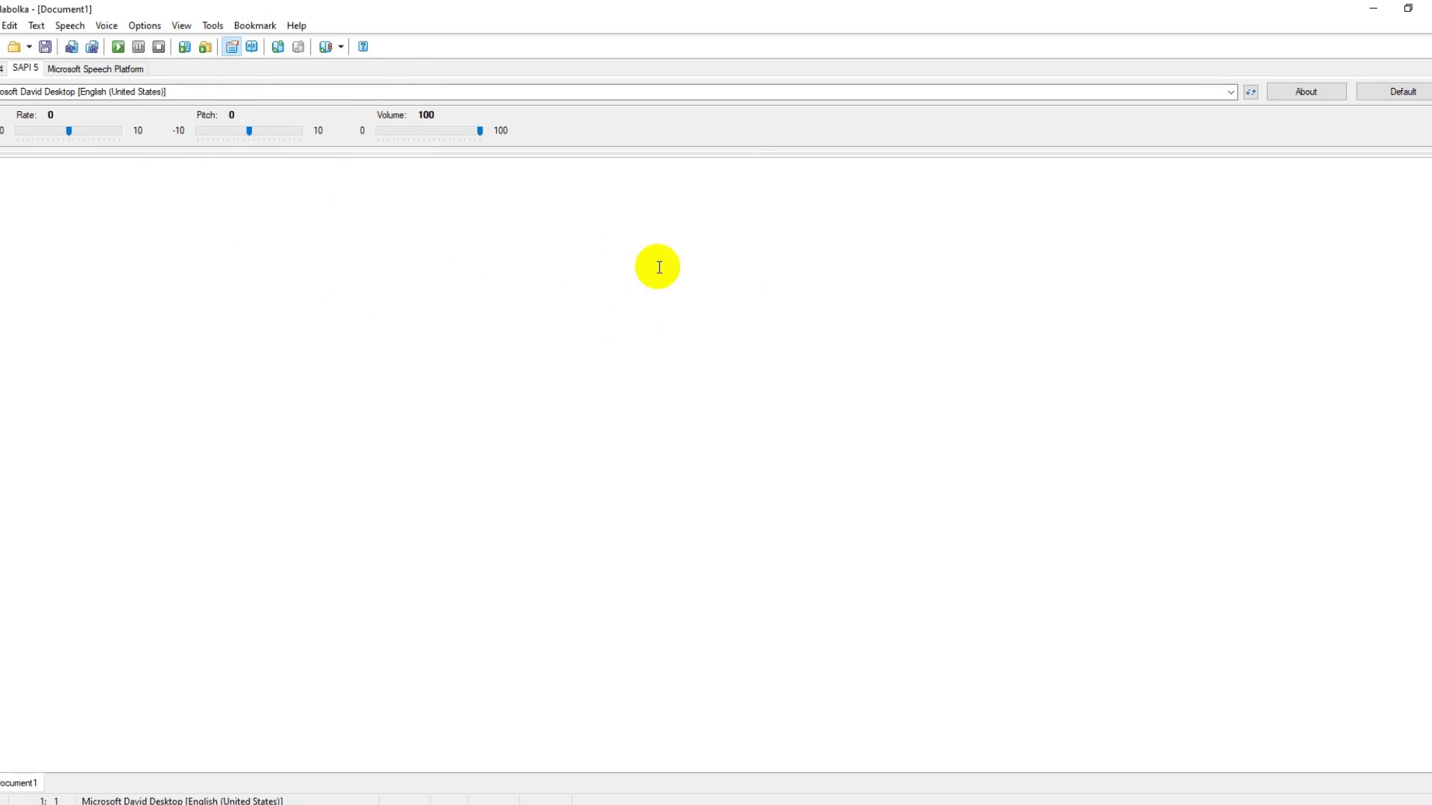
- Open Balabolka's window for saving audio files by Google Text-To-Speech, shrink it and move it toward the middle of the screen
{"action": "key", "text": "ctrl+shift+g"}
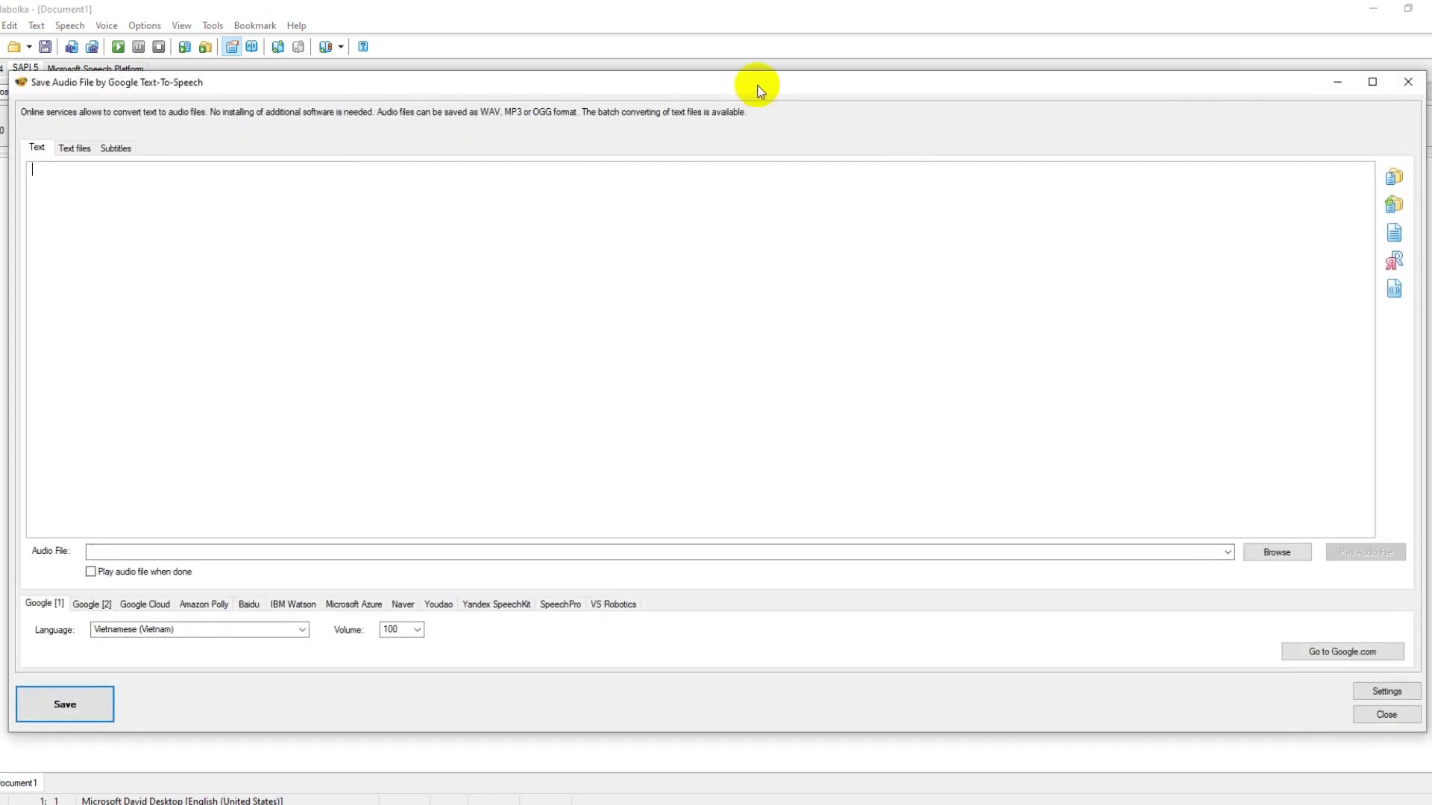
{"action": "left_click", "coordinate": [1029, 251]}
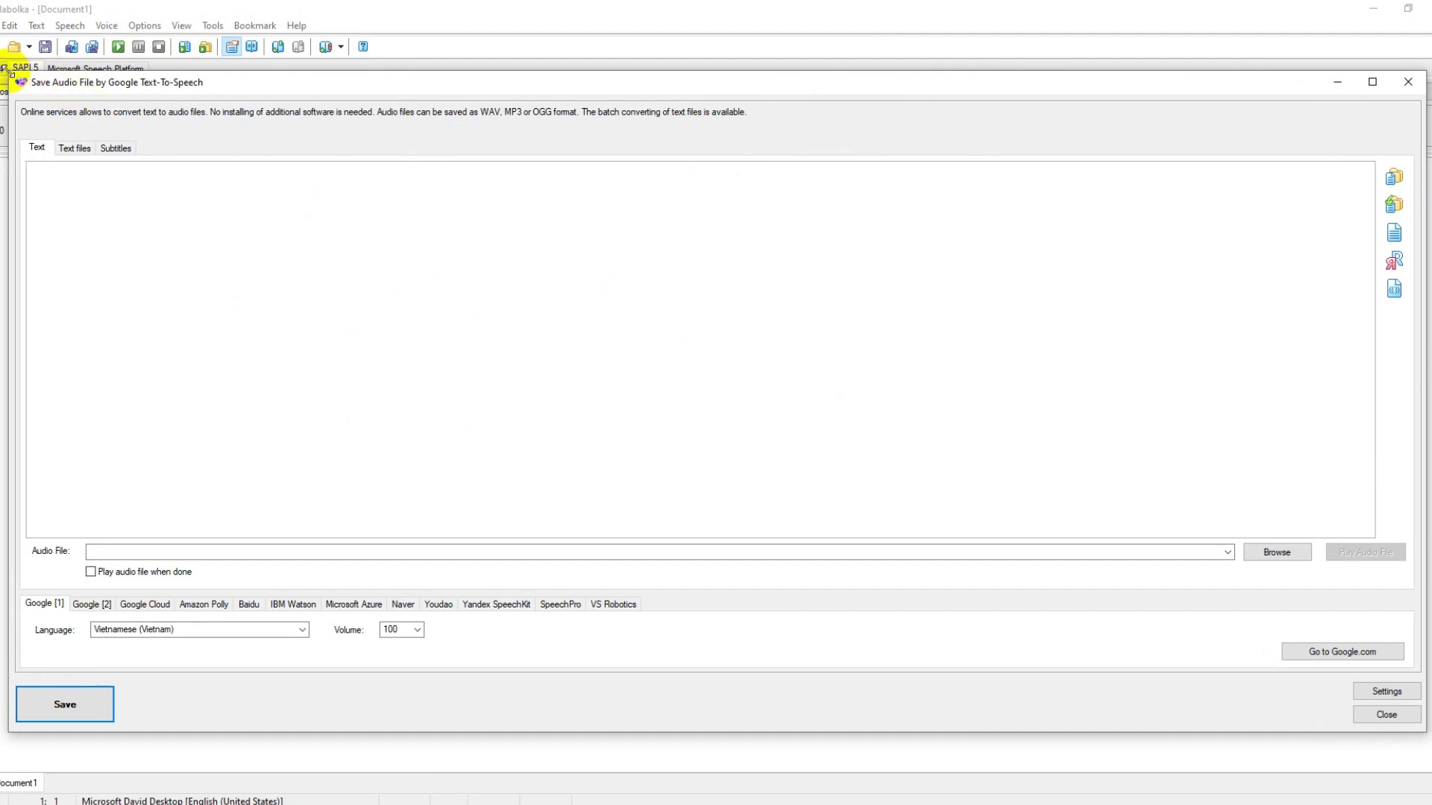
{"action": "left_click_drag", "start_coordinate": [14, 75], "coordinate": [309, 182]}
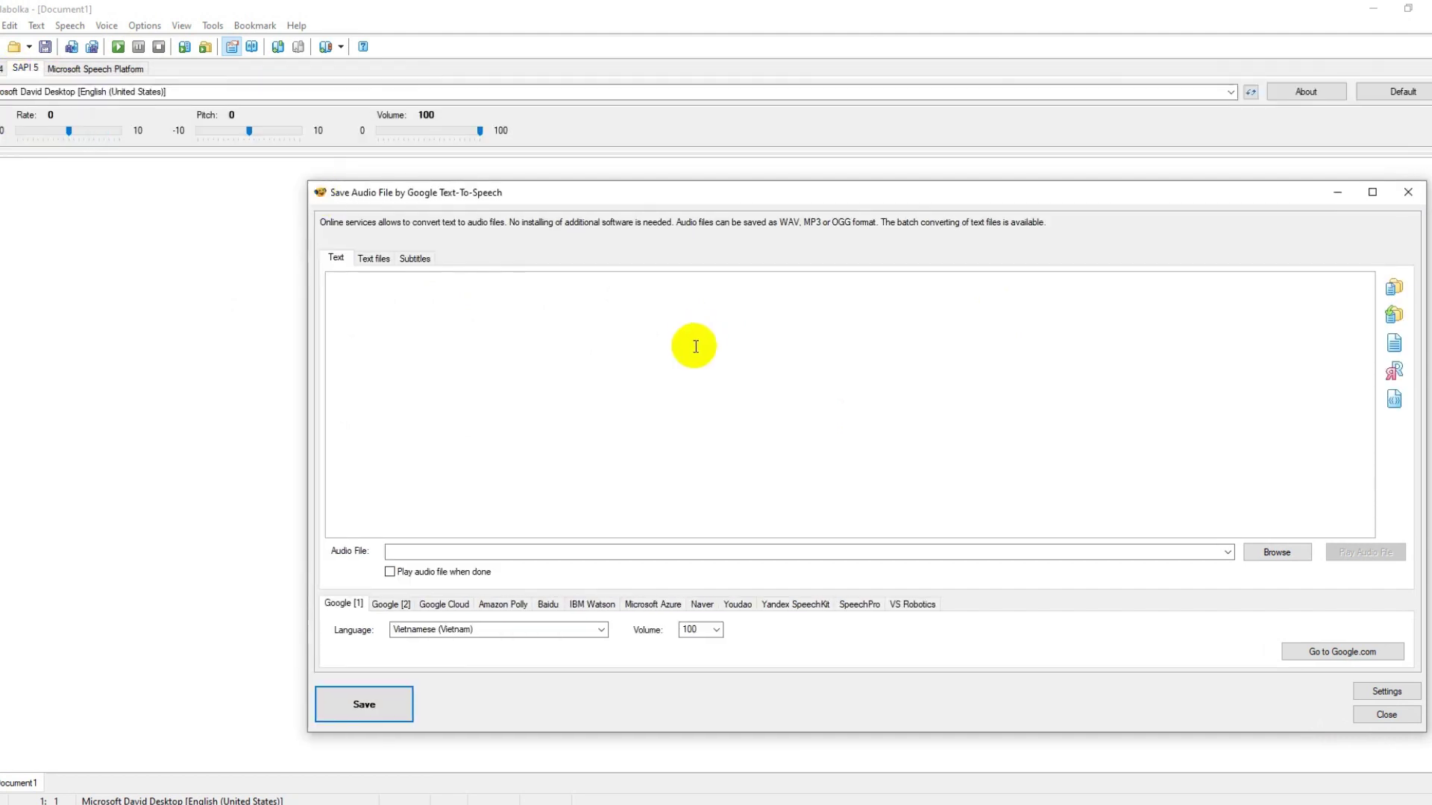
{"action": "left_click_drag", "start_coordinate": [1183, 192], "coordinate": [971, 159]}
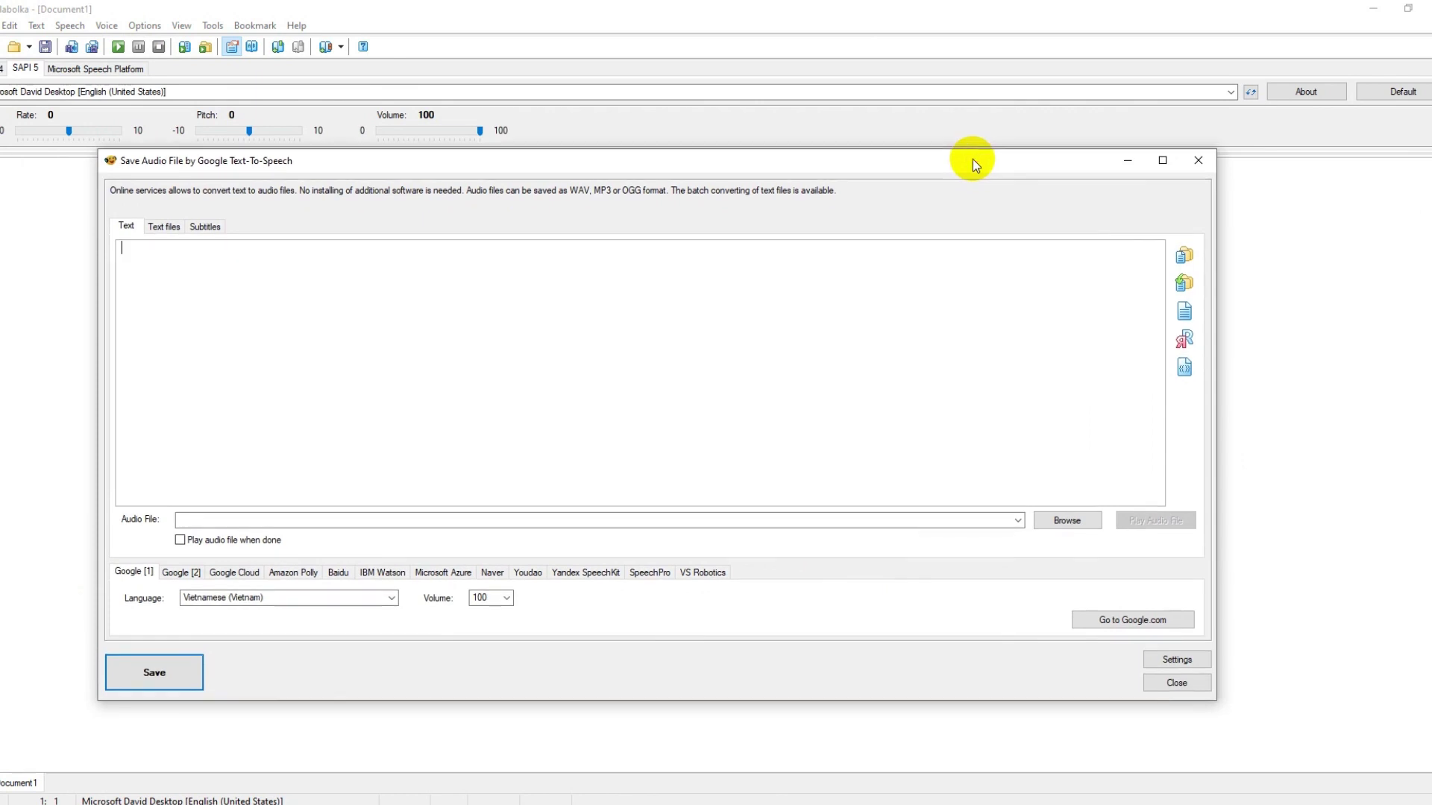
- Review the Text files and Subtitles conversion modes and return to the plain Text mode
{"action": "left_click", "coordinate": [164, 226]}
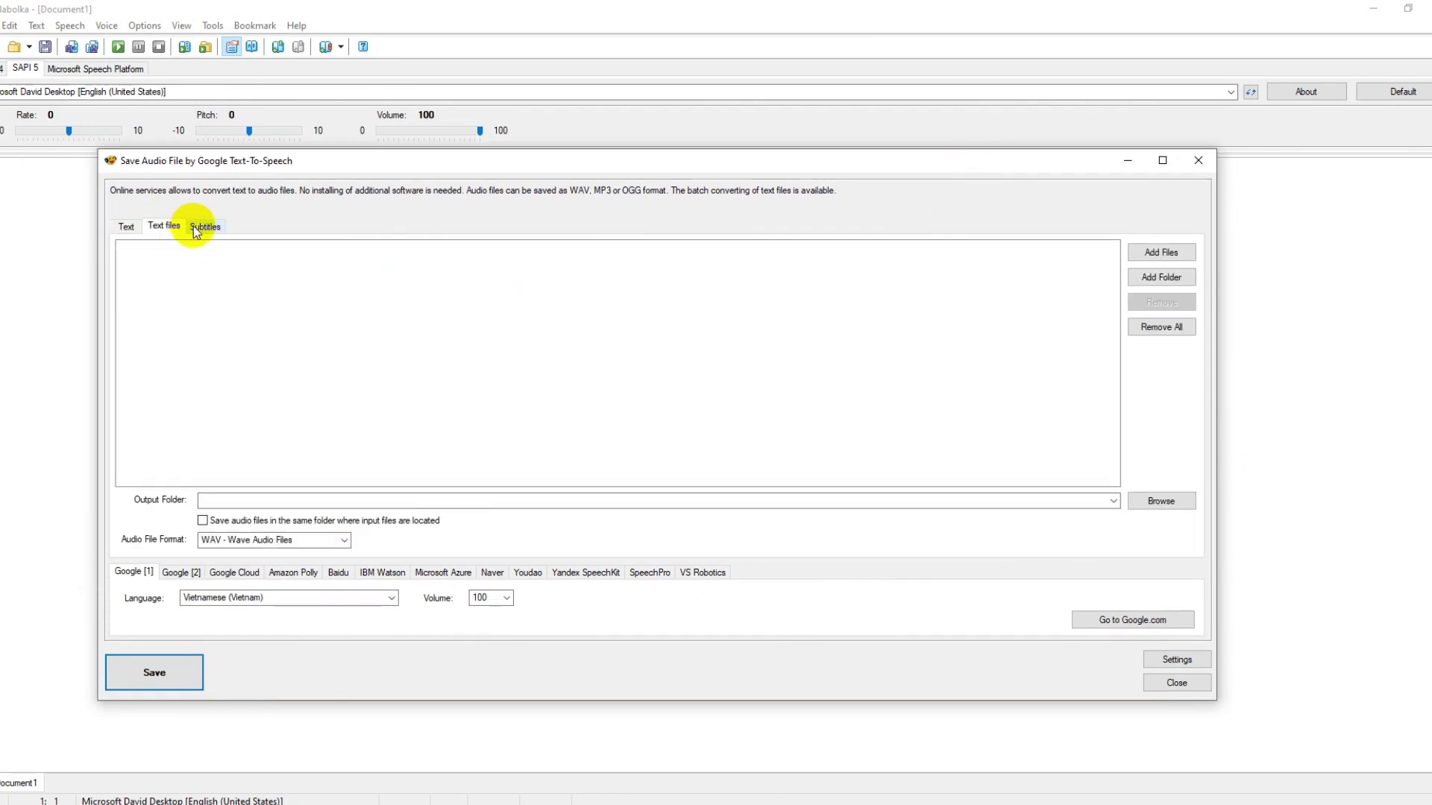
{"action": "left_click", "coordinate": [202, 227]}
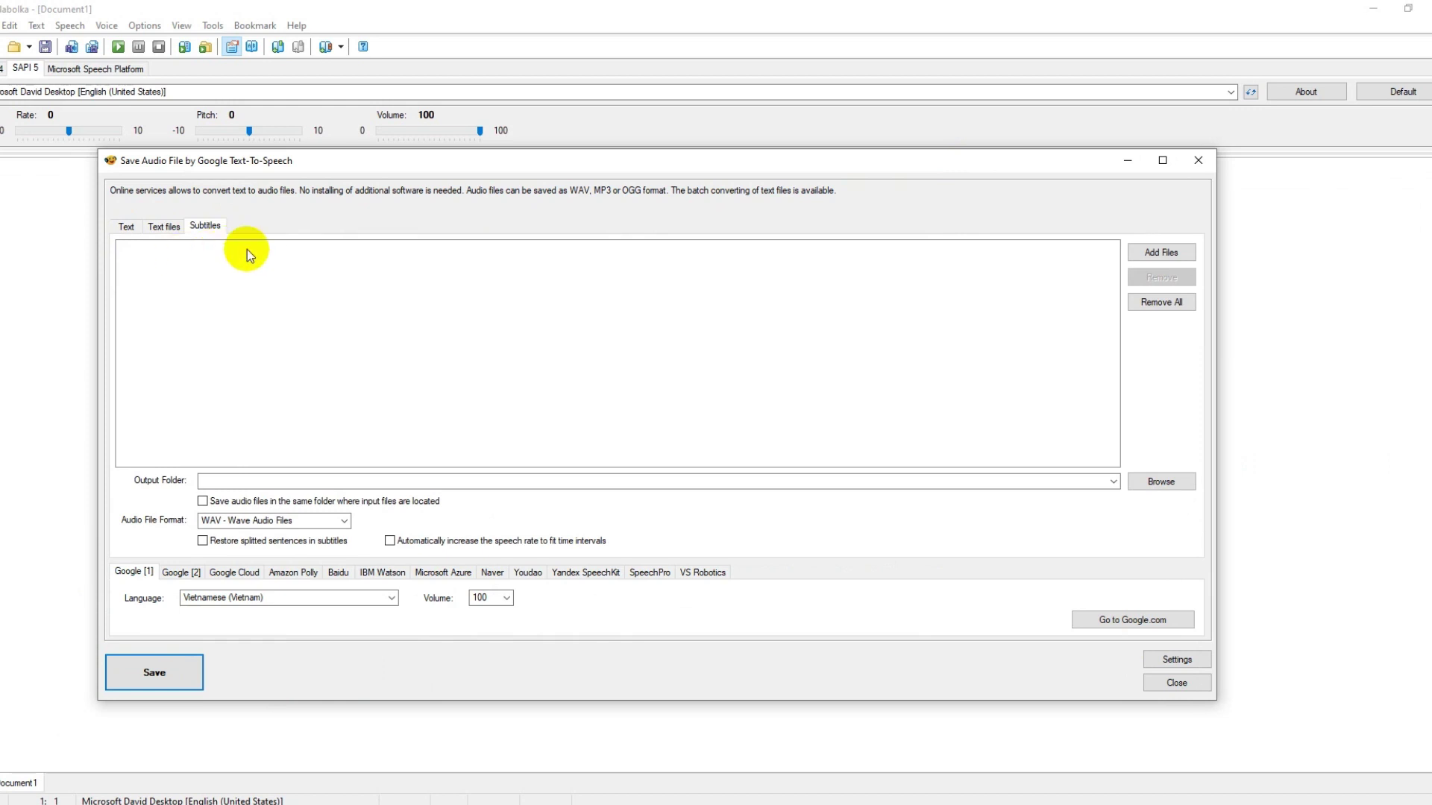
{"action": "left_click", "coordinate": [126, 227]}
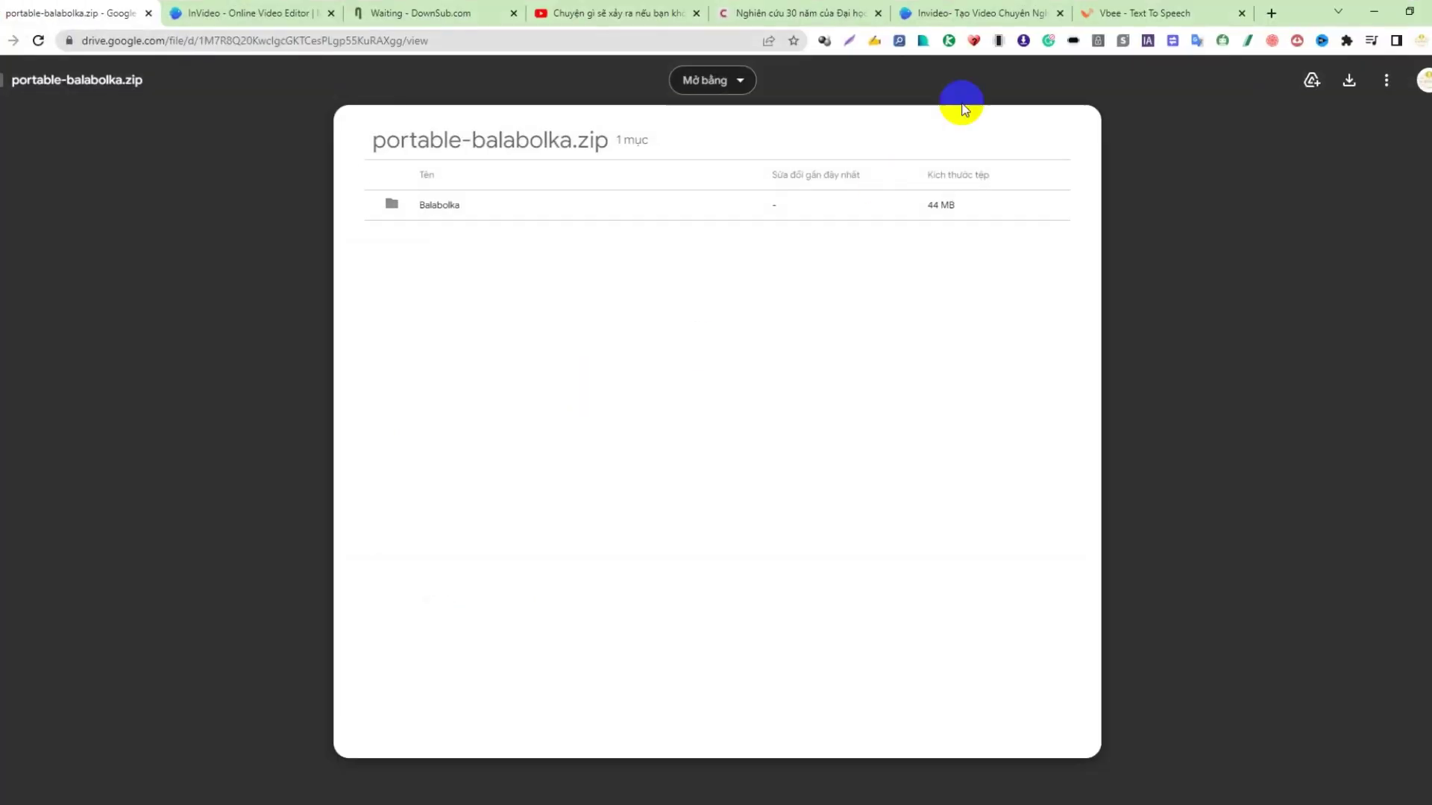
- Copy the two highlighted paragraphs of the cafebiz.vn Harvard article and paste them into Balabolka as the text for conversion
{"action": "left_click", "coordinate": [882, 8]}
{"action": "right_click", "coordinate": [518, 351]}
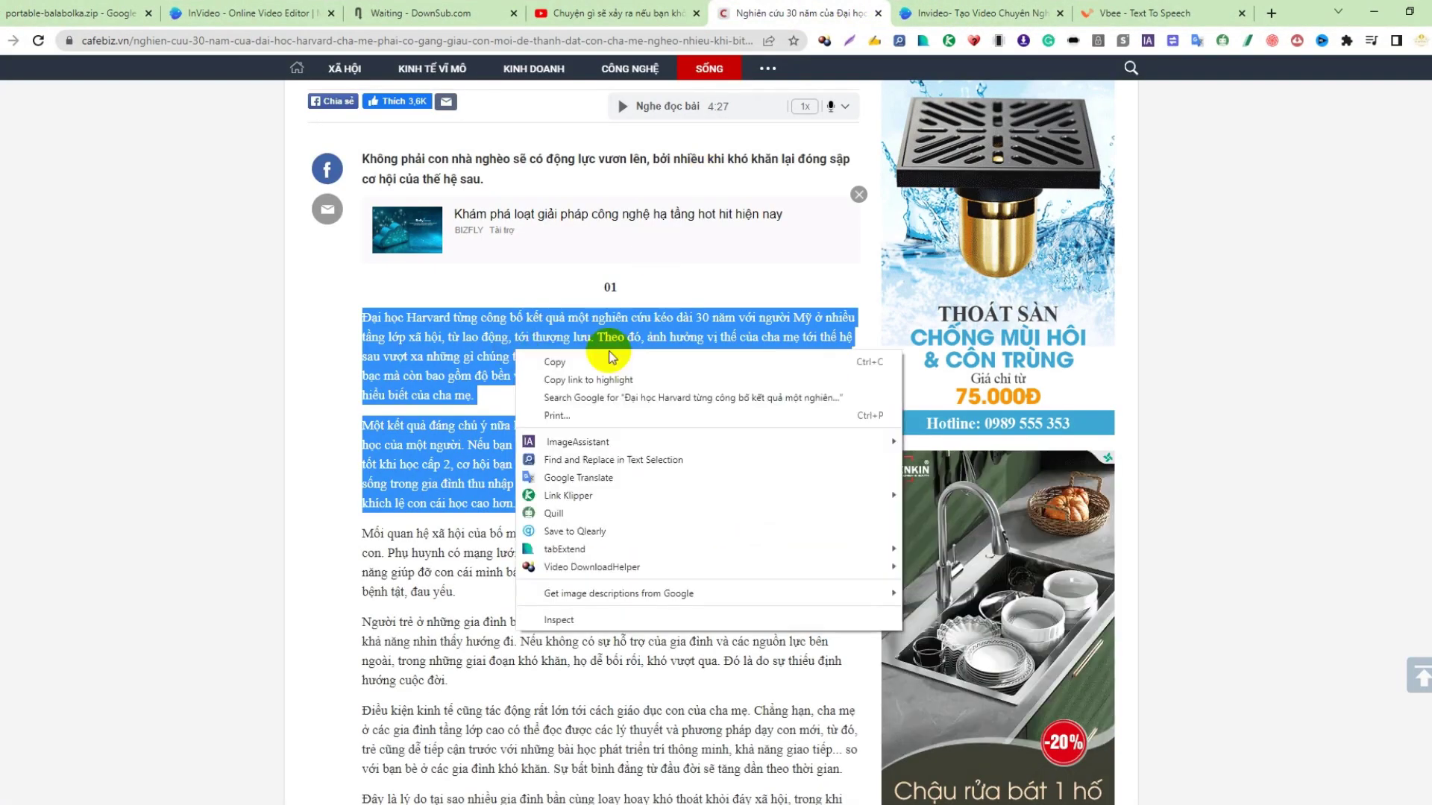
{"action": "left_click", "coordinate": [576, 363]}
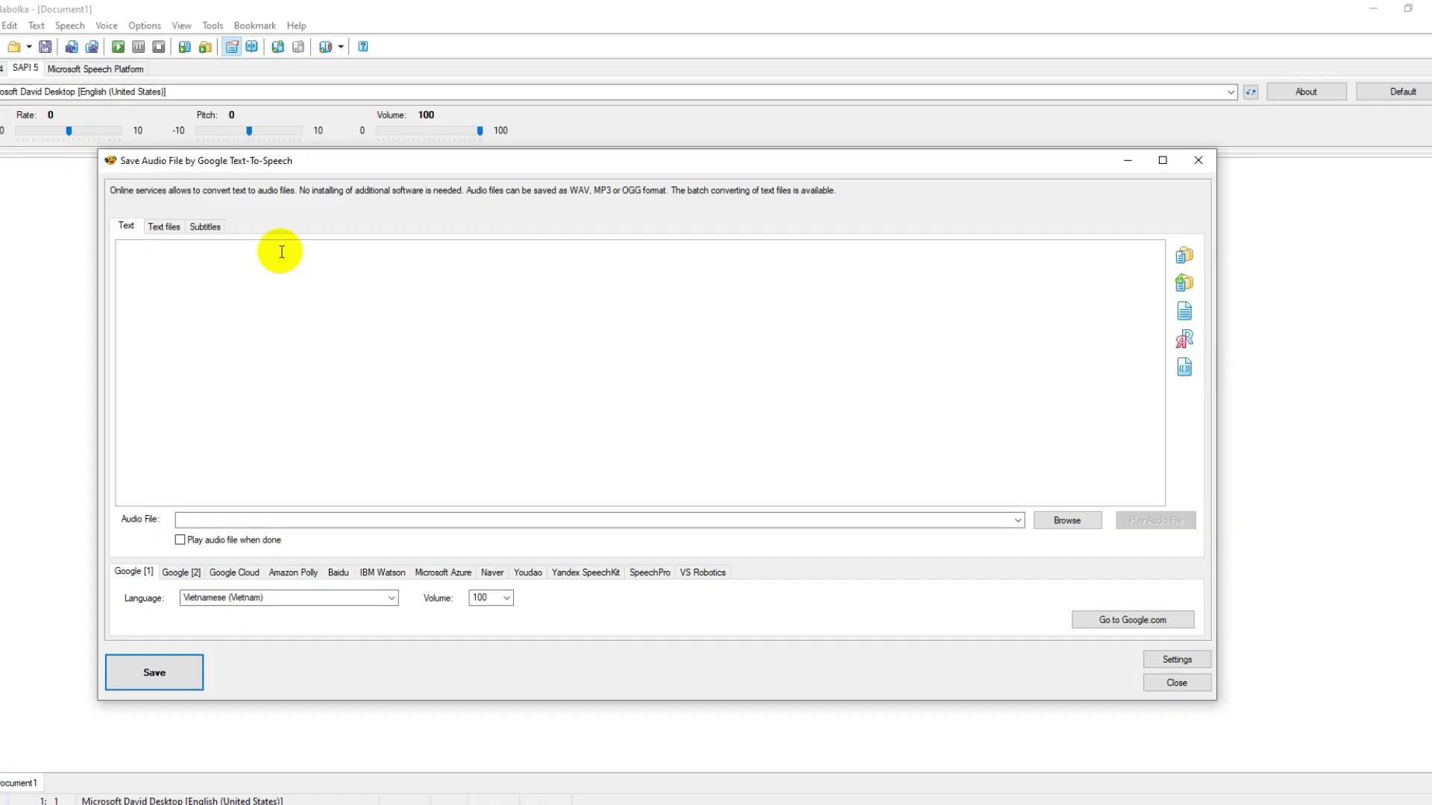
{"action": "right_click", "coordinate": [281, 251]}
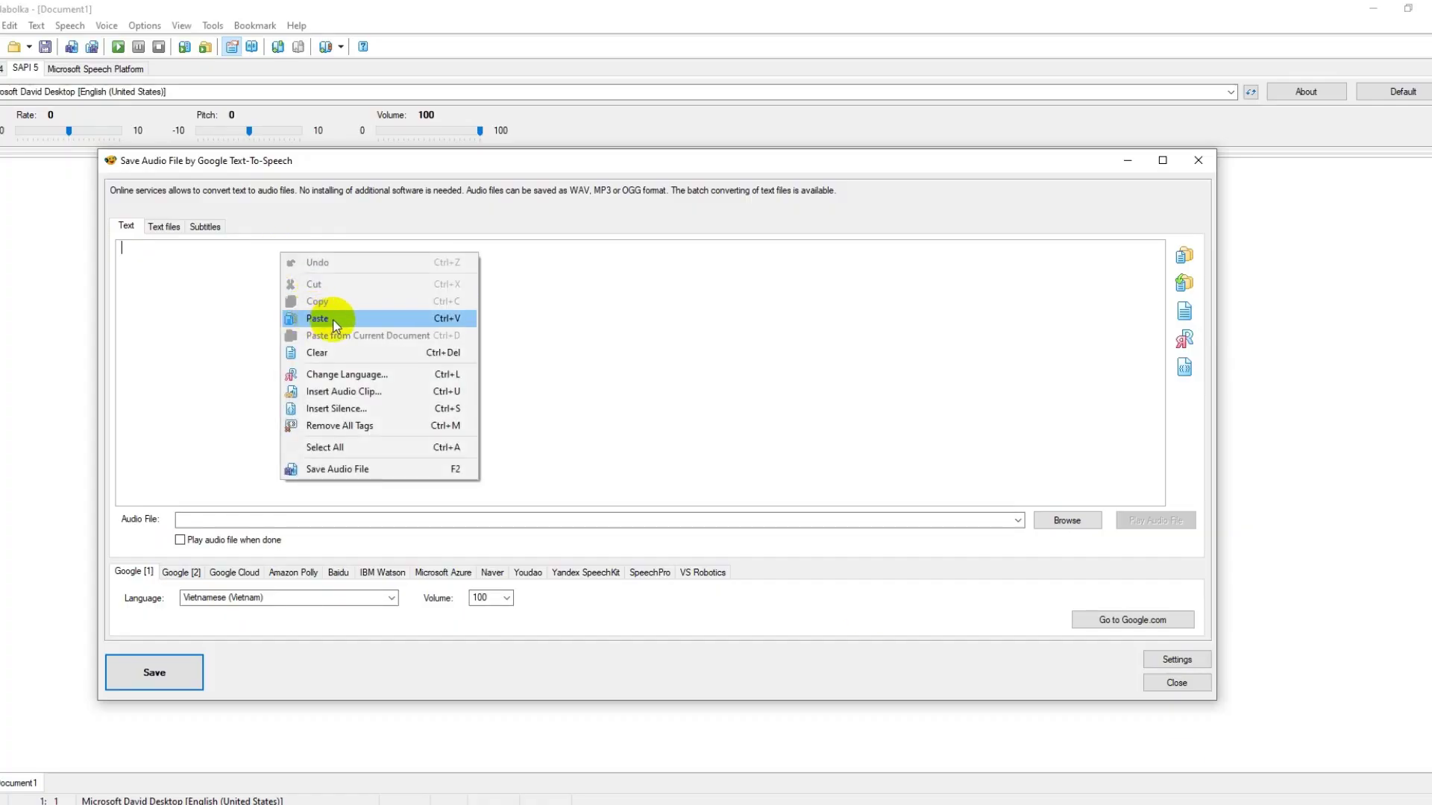
{"action": "left_click", "coordinate": [328, 319]}
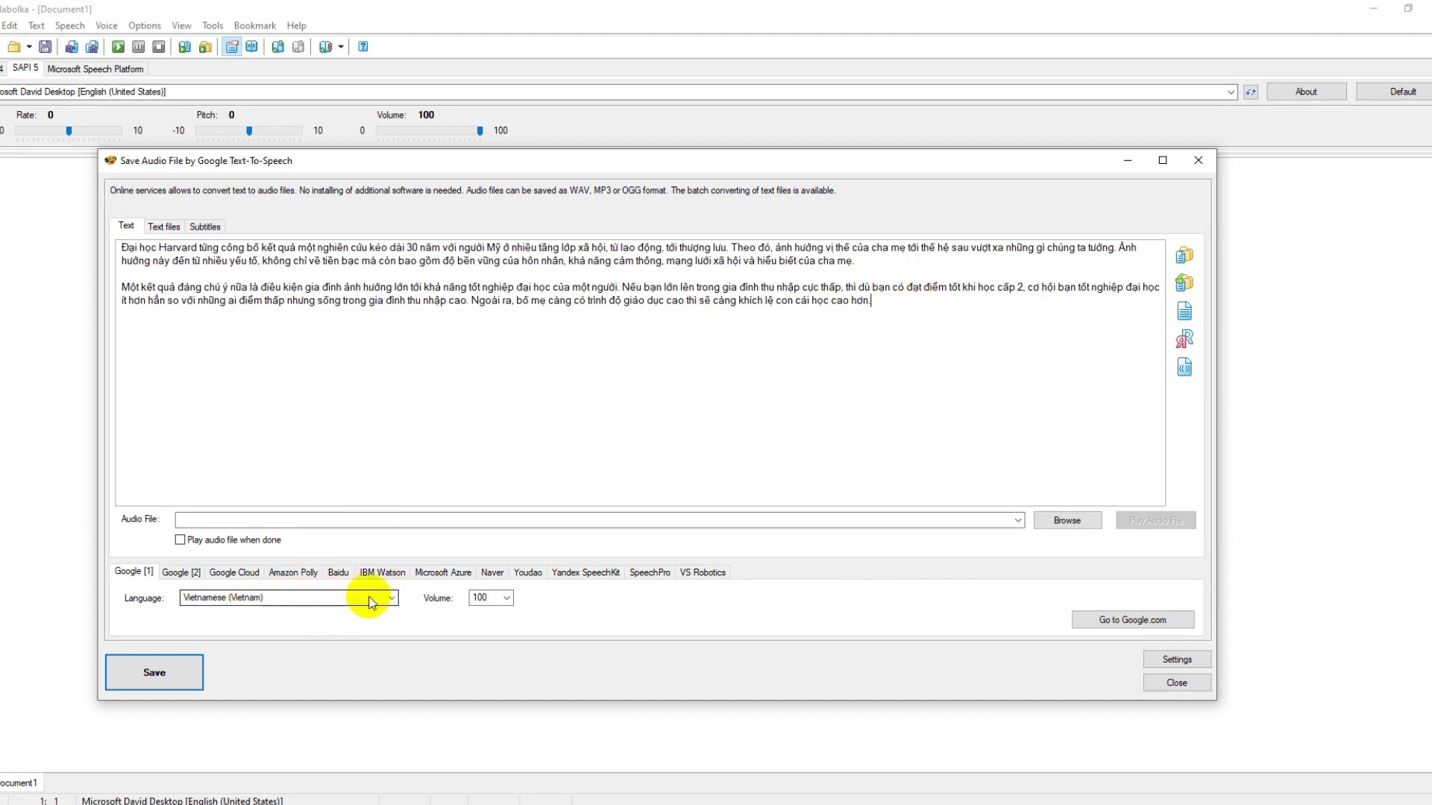
- Compare the language, voice and API key settings of the Google [1], Google [2], Google Cloud and Amazon Polly services
{"action": "left_click", "coordinate": [181, 572]}
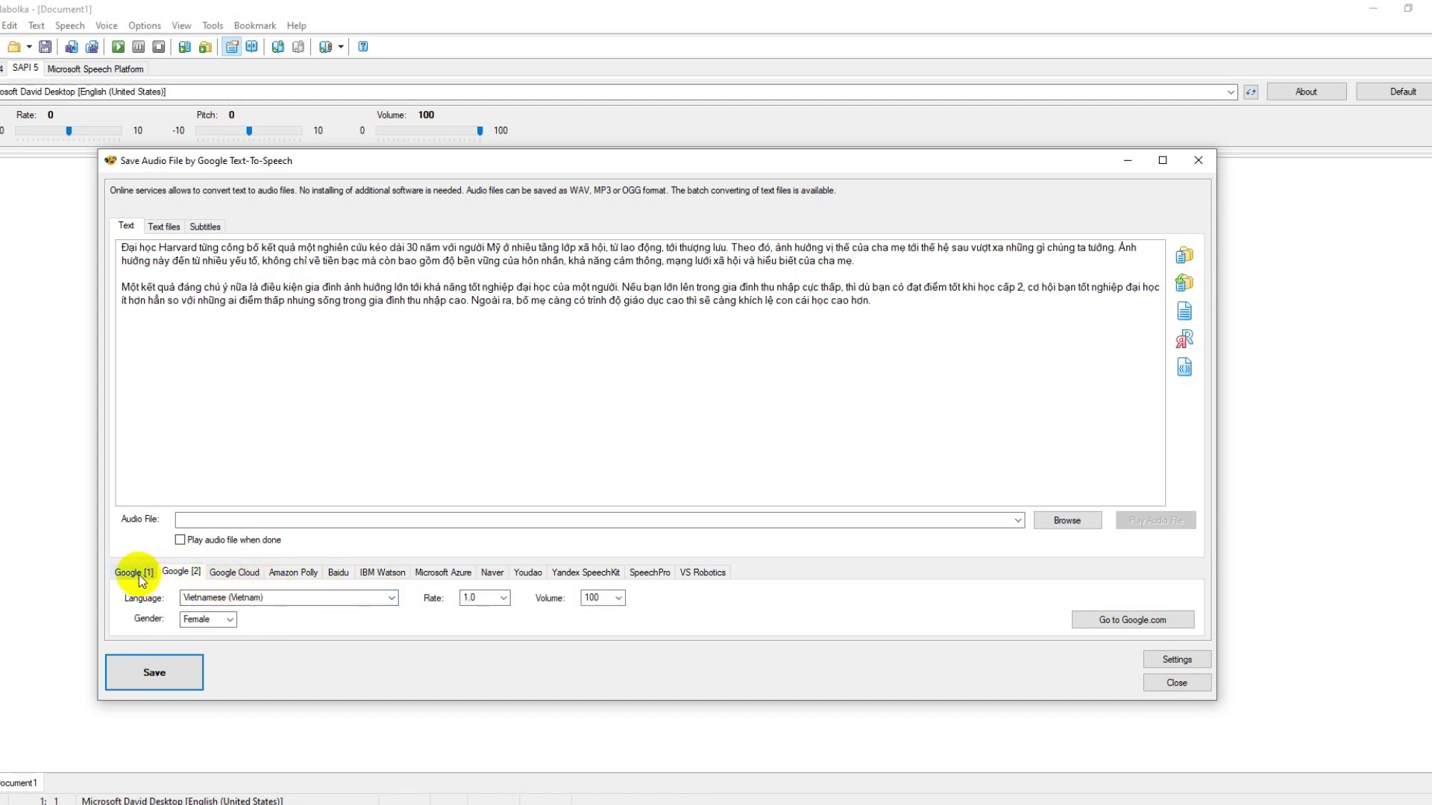
{"action": "left_click", "coordinate": [232, 575]}
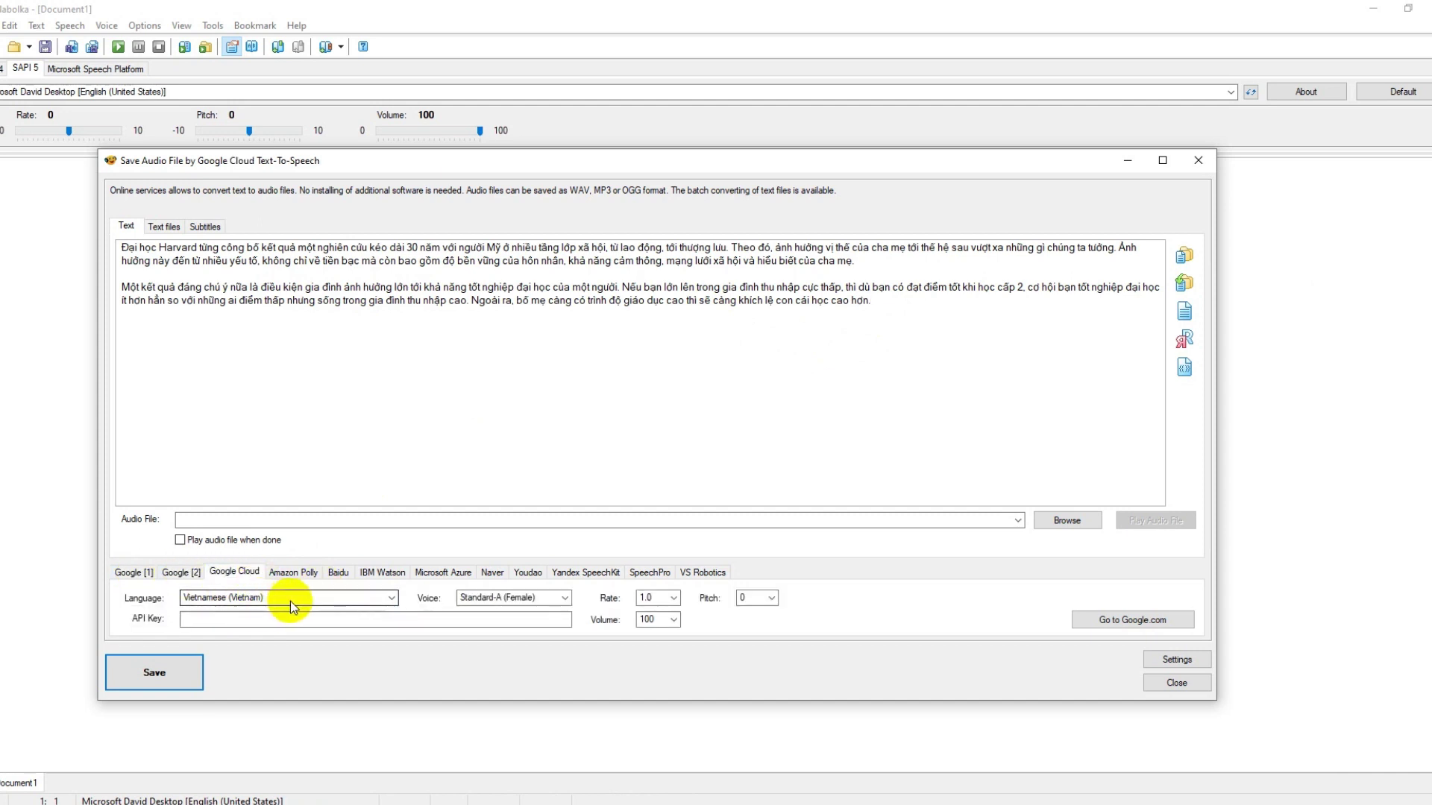
{"action": "left_click", "coordinate": [233, 620]}
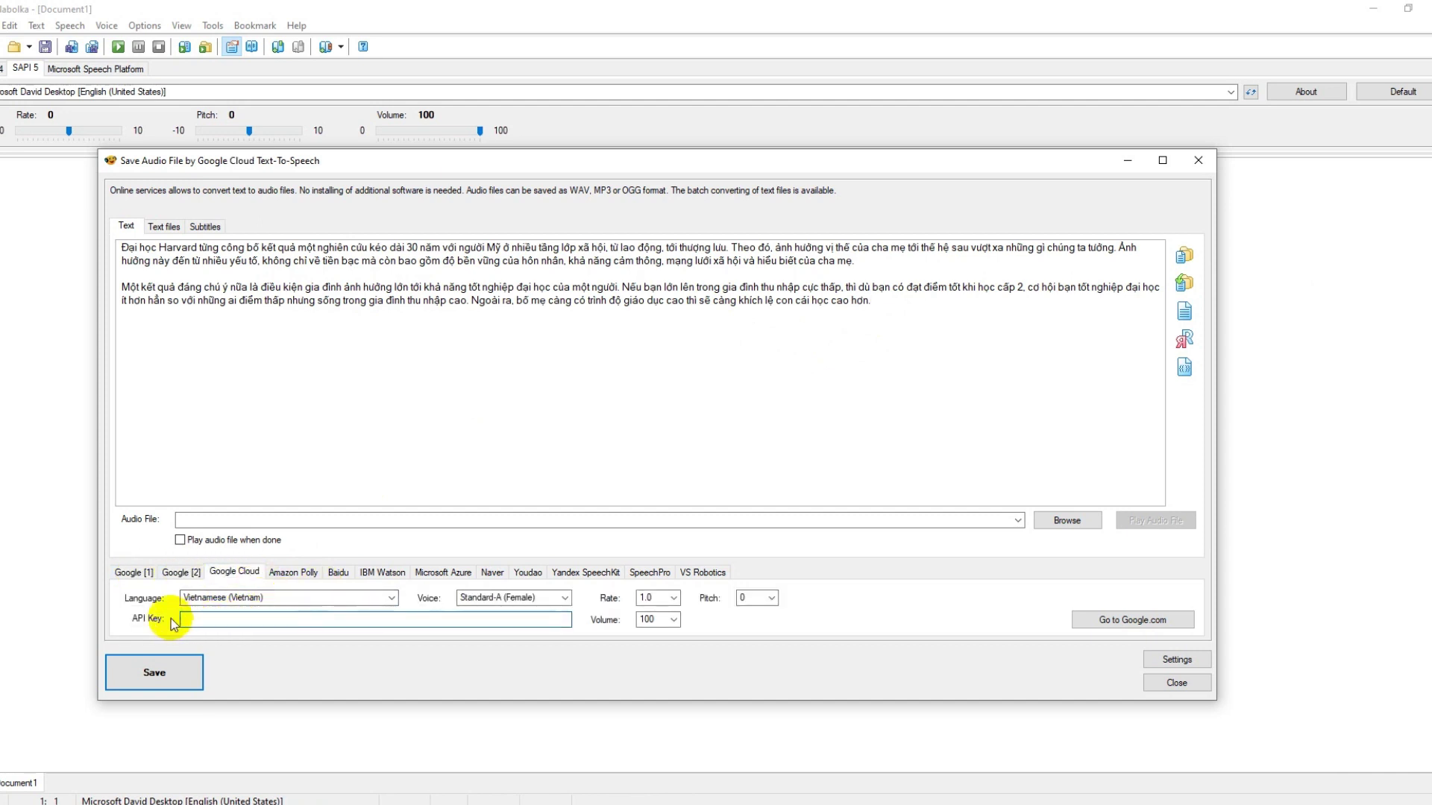
{"action": "left_click", "coordinate": [170, 573]}
{"action": "left_click", "coordinate": [137, 571]}
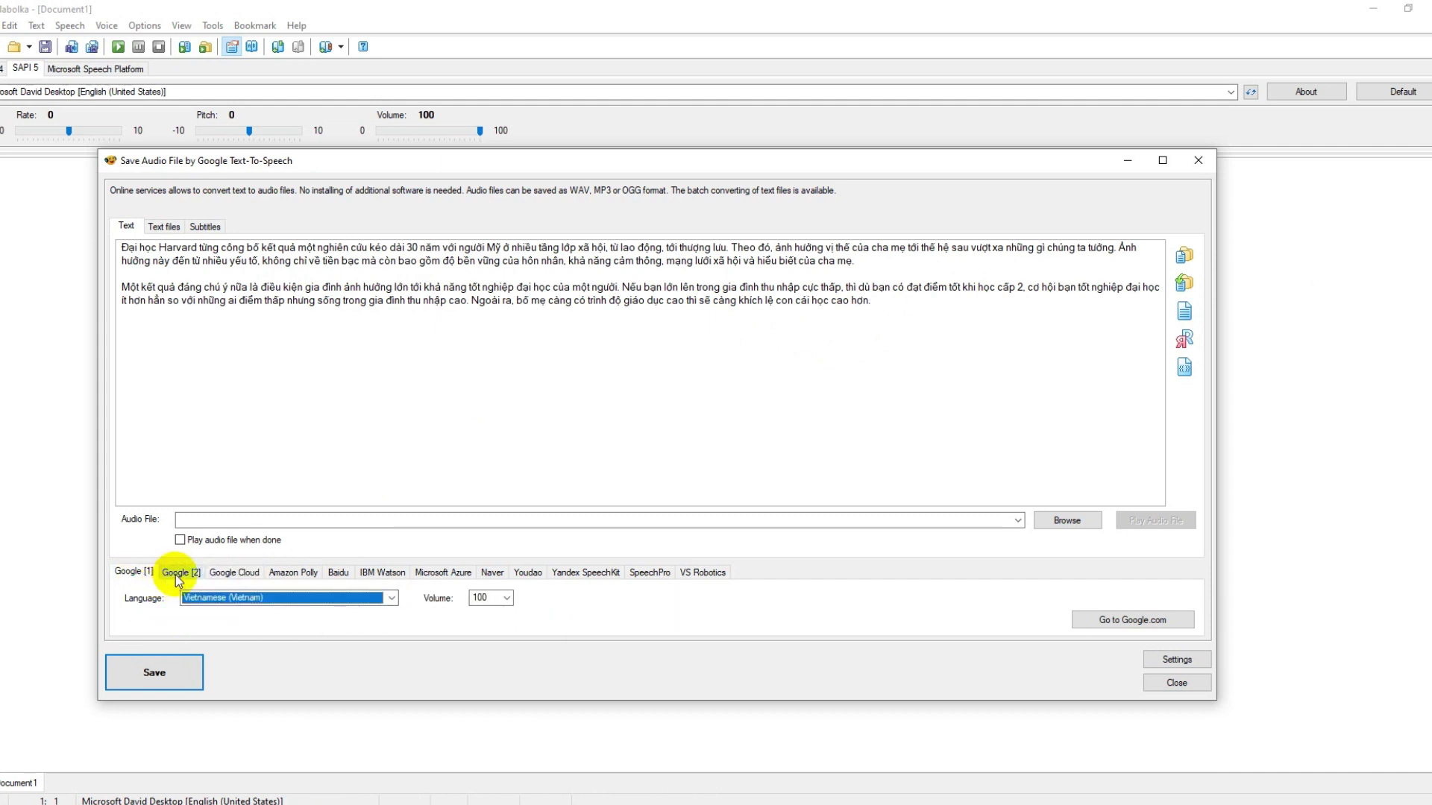
{"action": "left_click", "coordinate": [243, 576]}
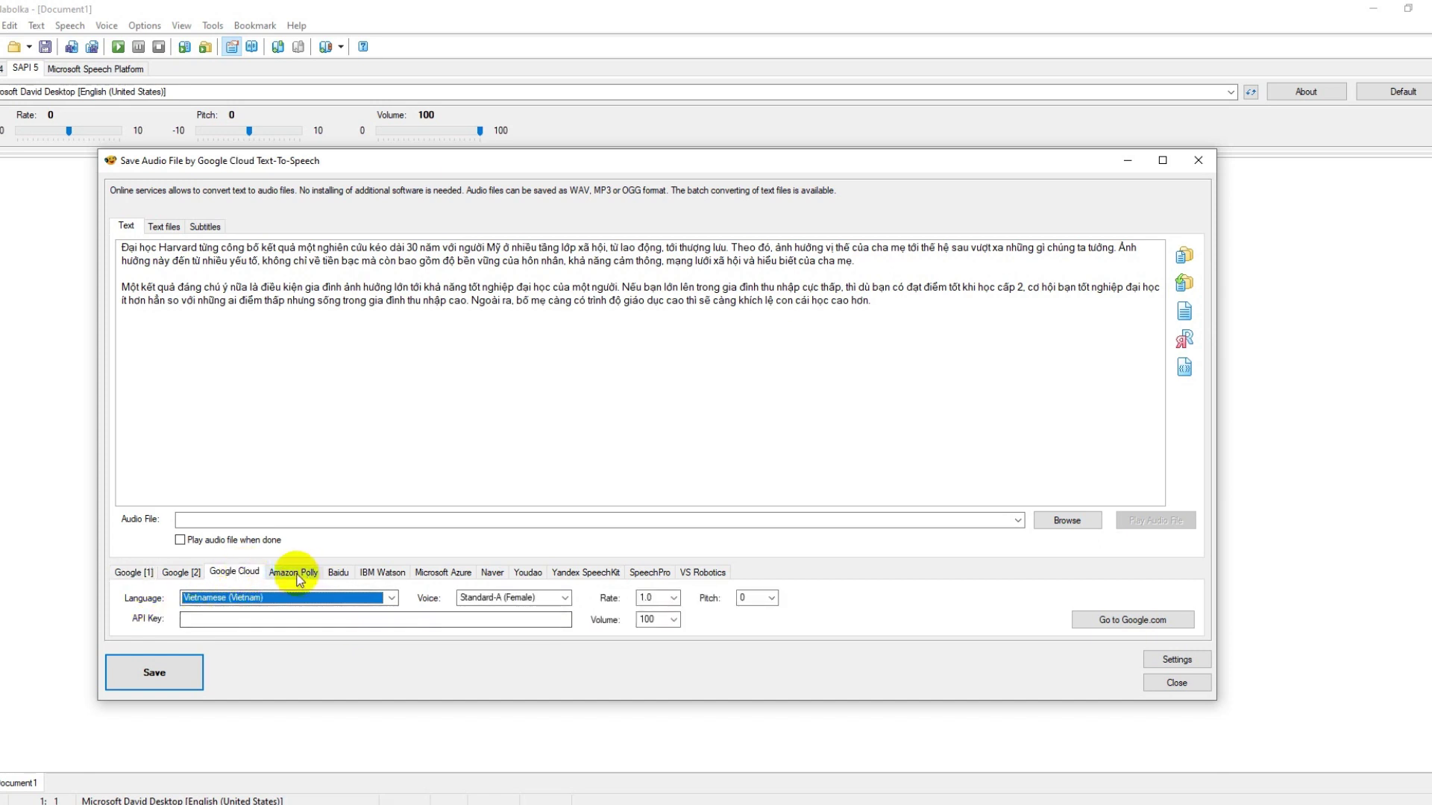
{"action": "left_click", "coordinate": [135, 576]}
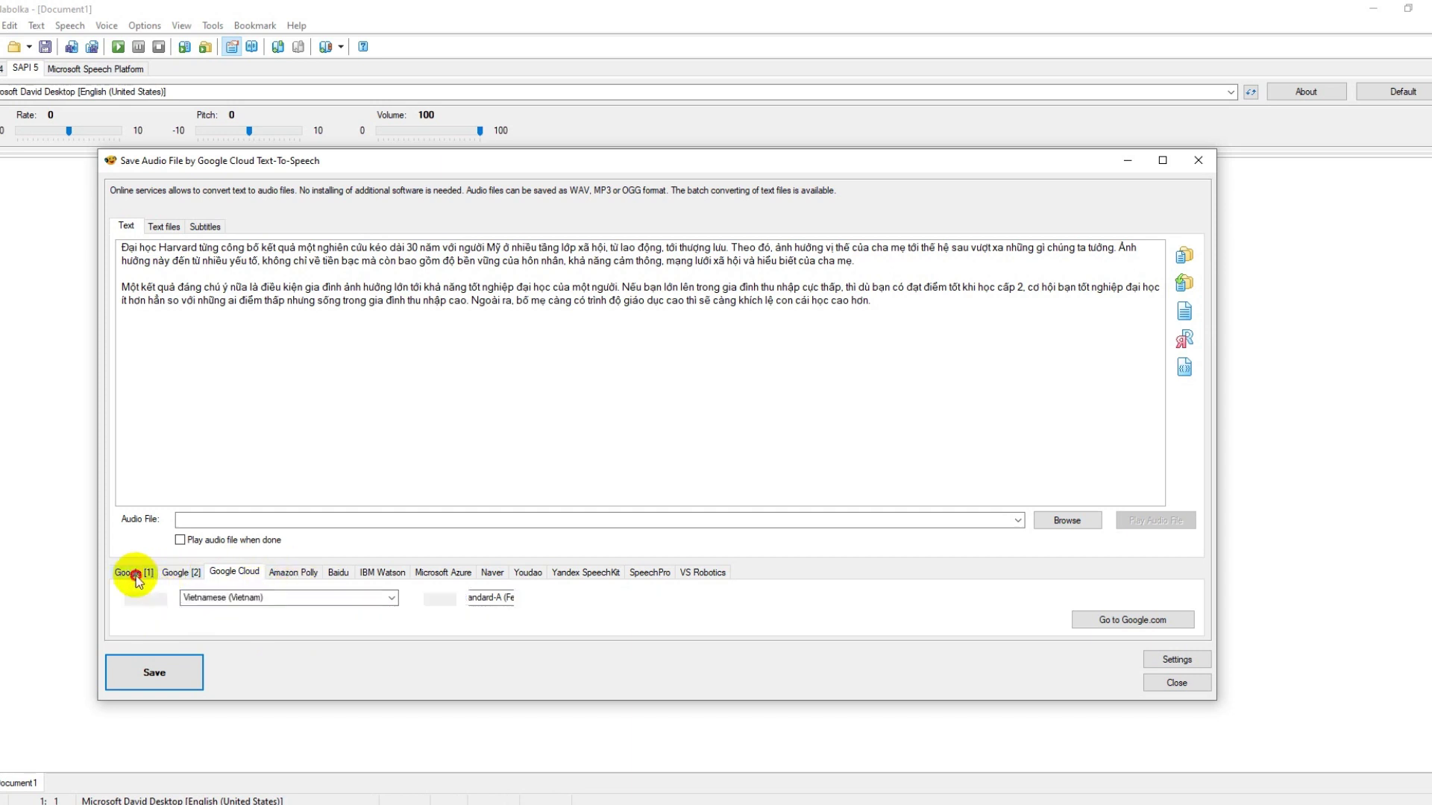
{"action": "left_click", "coordinate": [181, 573]}
{"action": "left_click", "coordinate": [239, 573]}
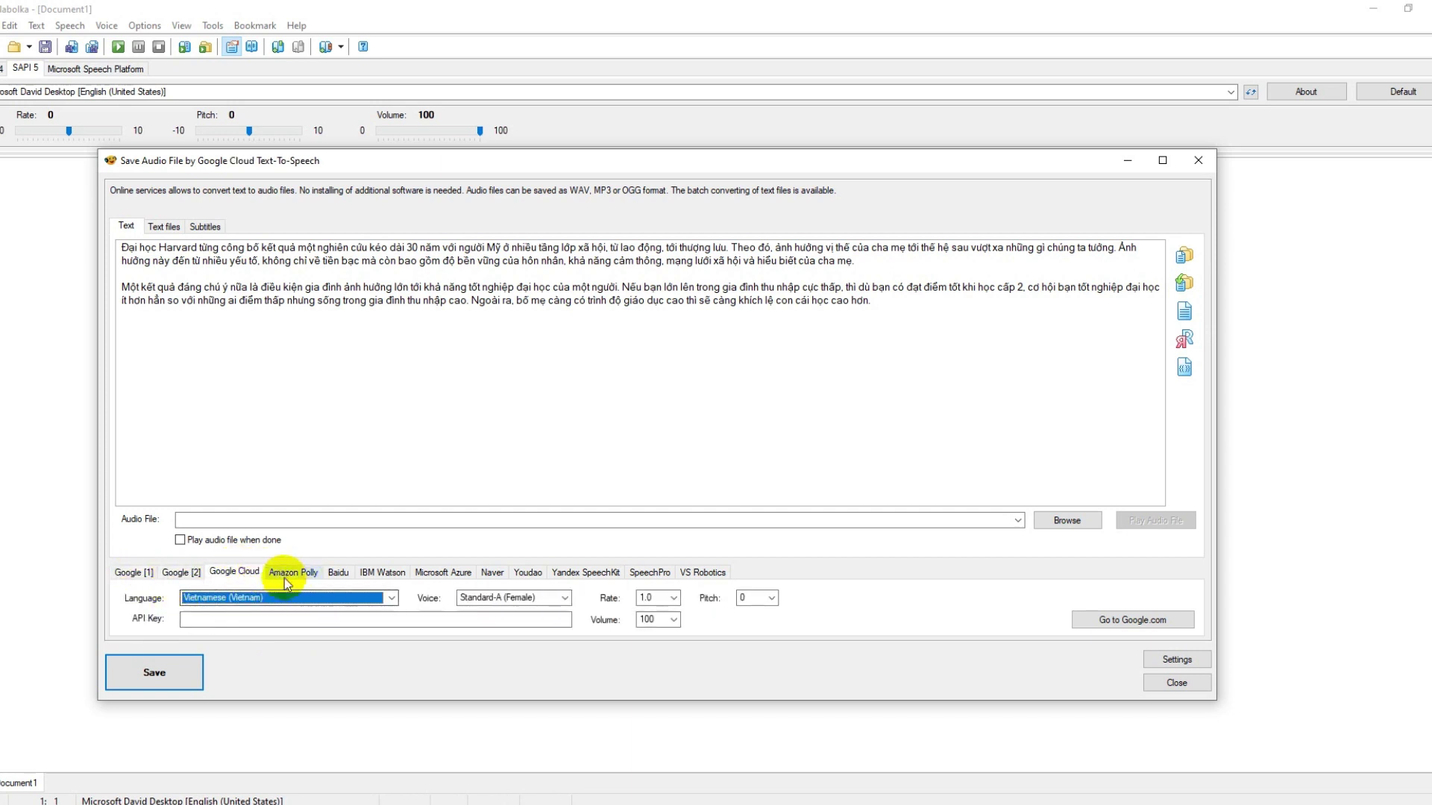
{"action": "left_click", "coordinate": [294, 573]}
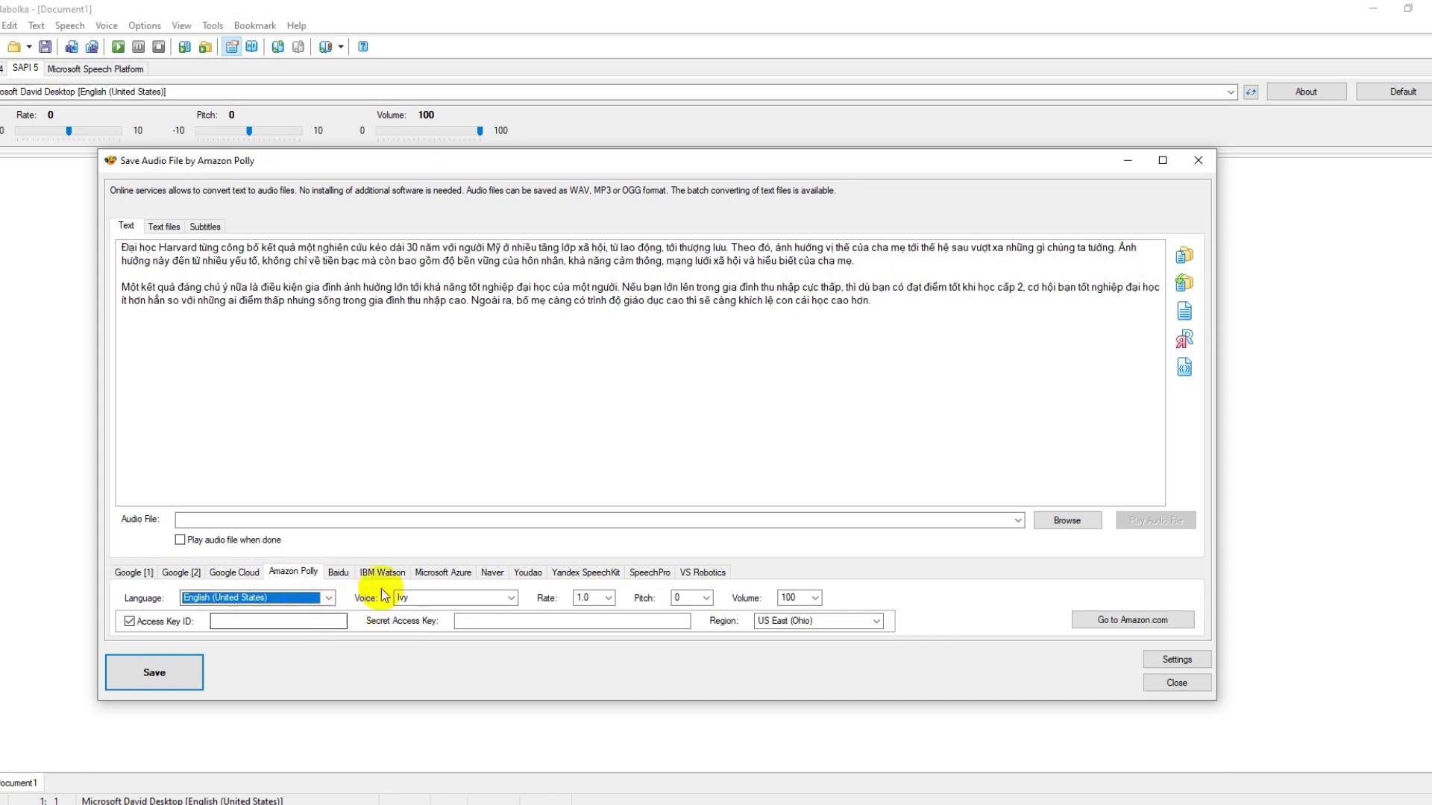
- Review the languages offered by the Baidu text-to-speech service
{"action": "left_click", "coordinate": [340, 574]}
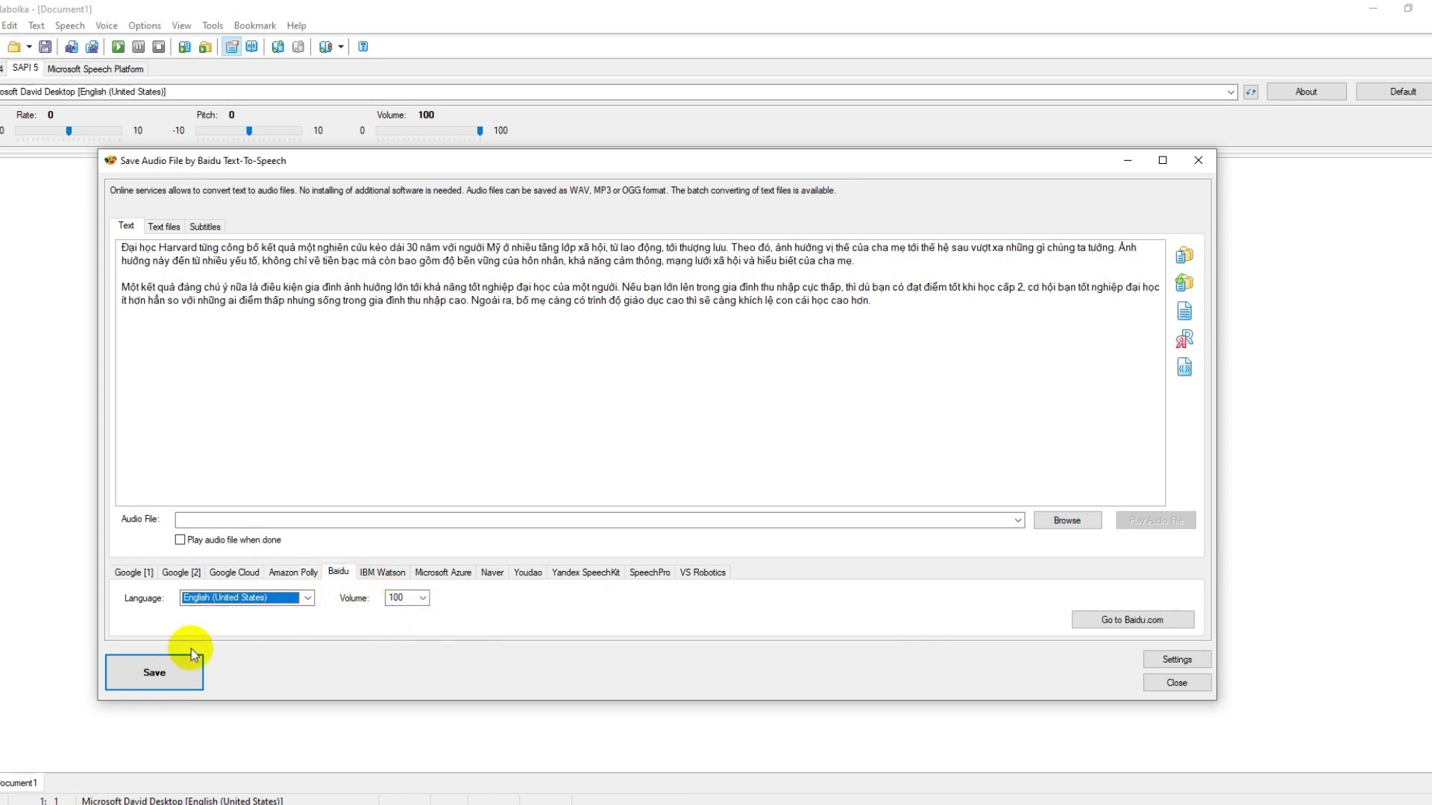
{"action": "left_click", "coordinate": [305, 599]}
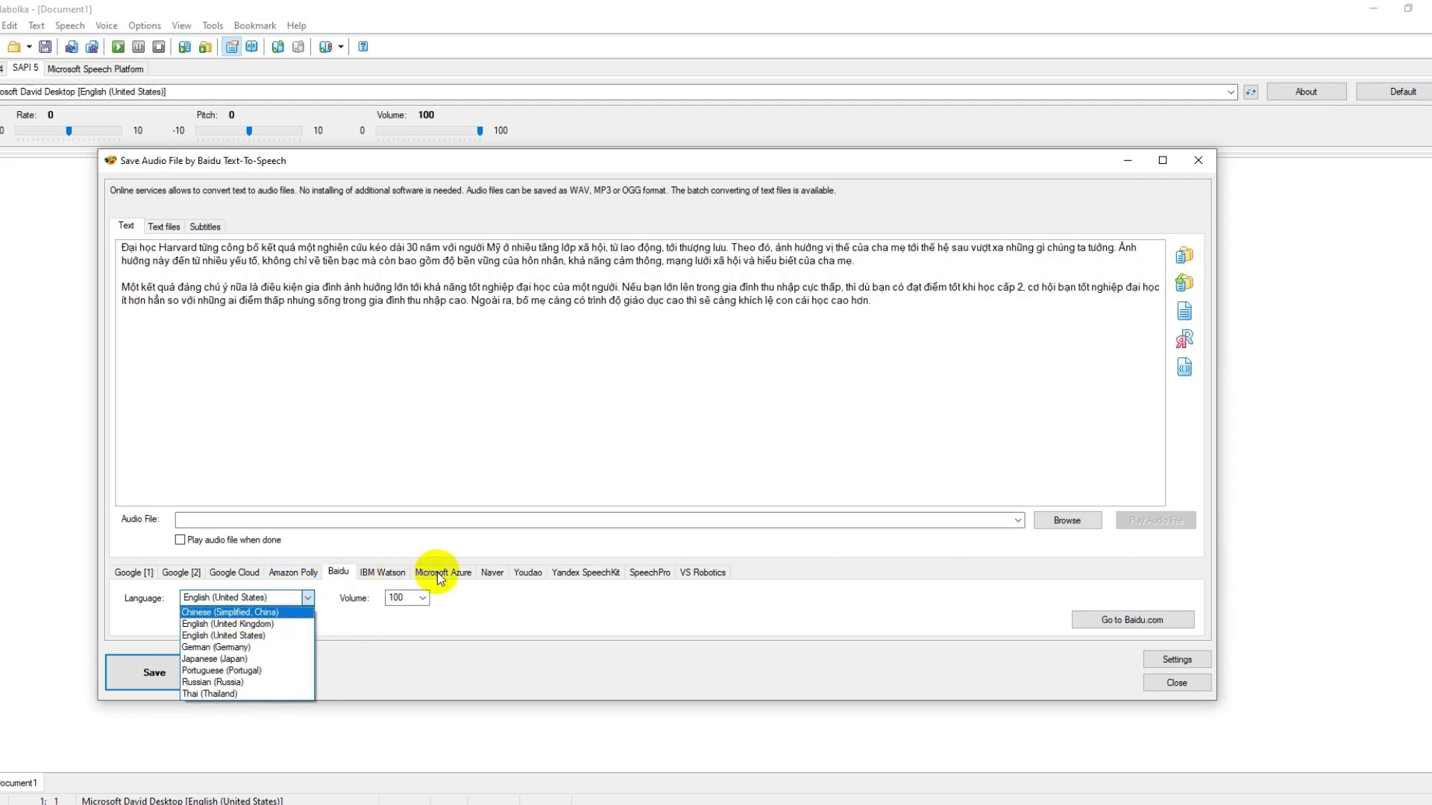
{"action": "left_click", "coordinate": [471, 600]}
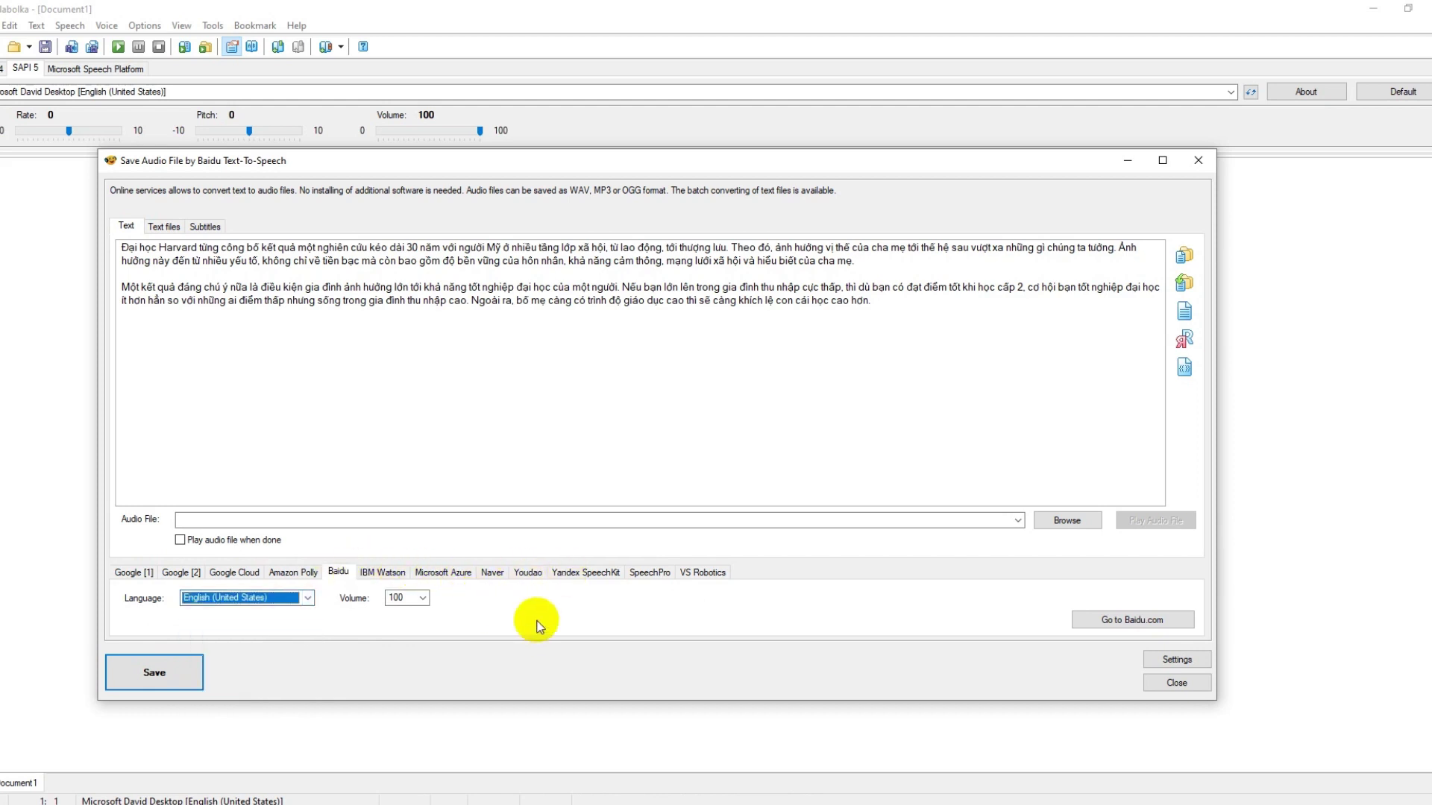
- Switch to the Youdao text-to-speech service and try to save the pasted text as audio without a file name
{"action": "left_click", "coordinate": [530, 575]}
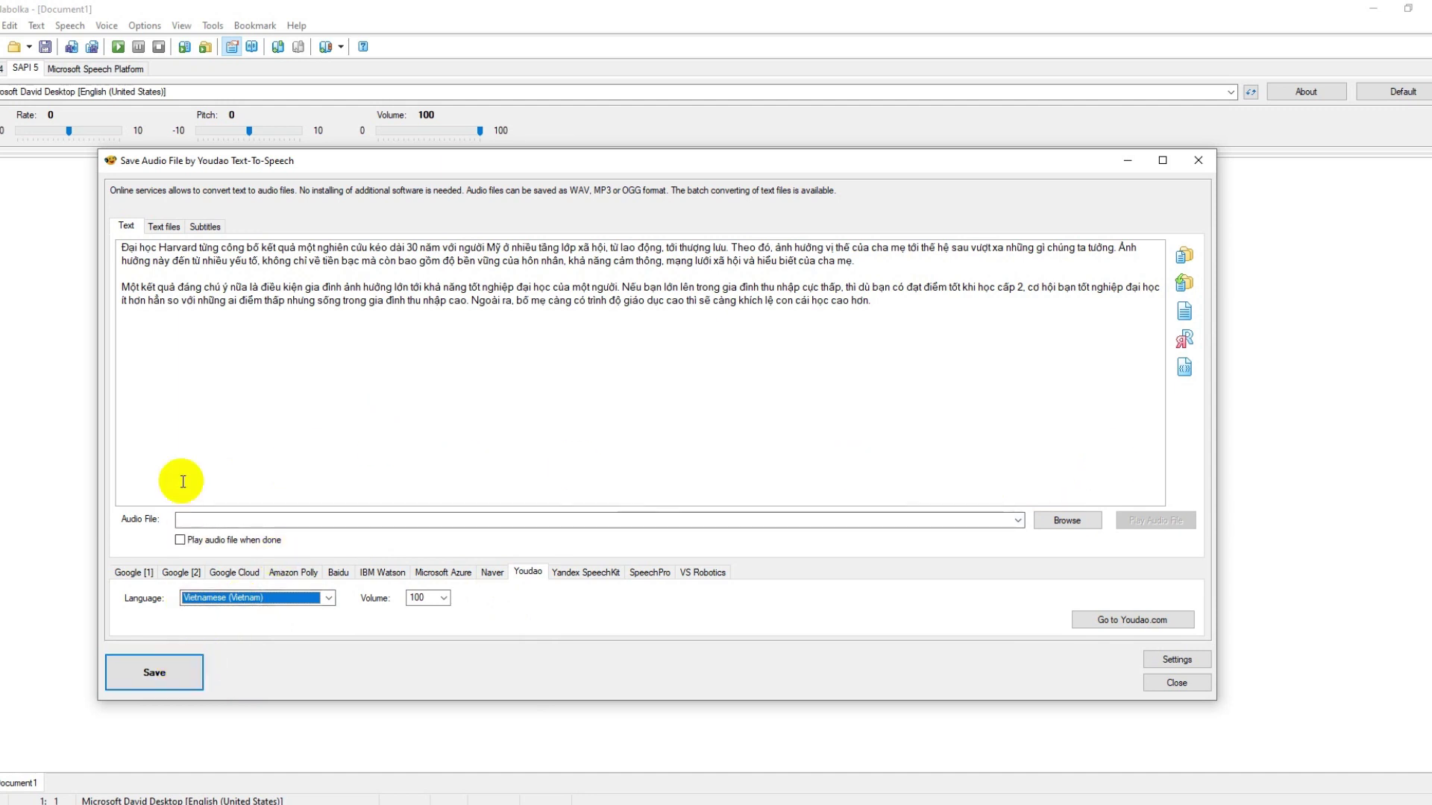
{"action": "left_click", "coordinate": [166, 675]}
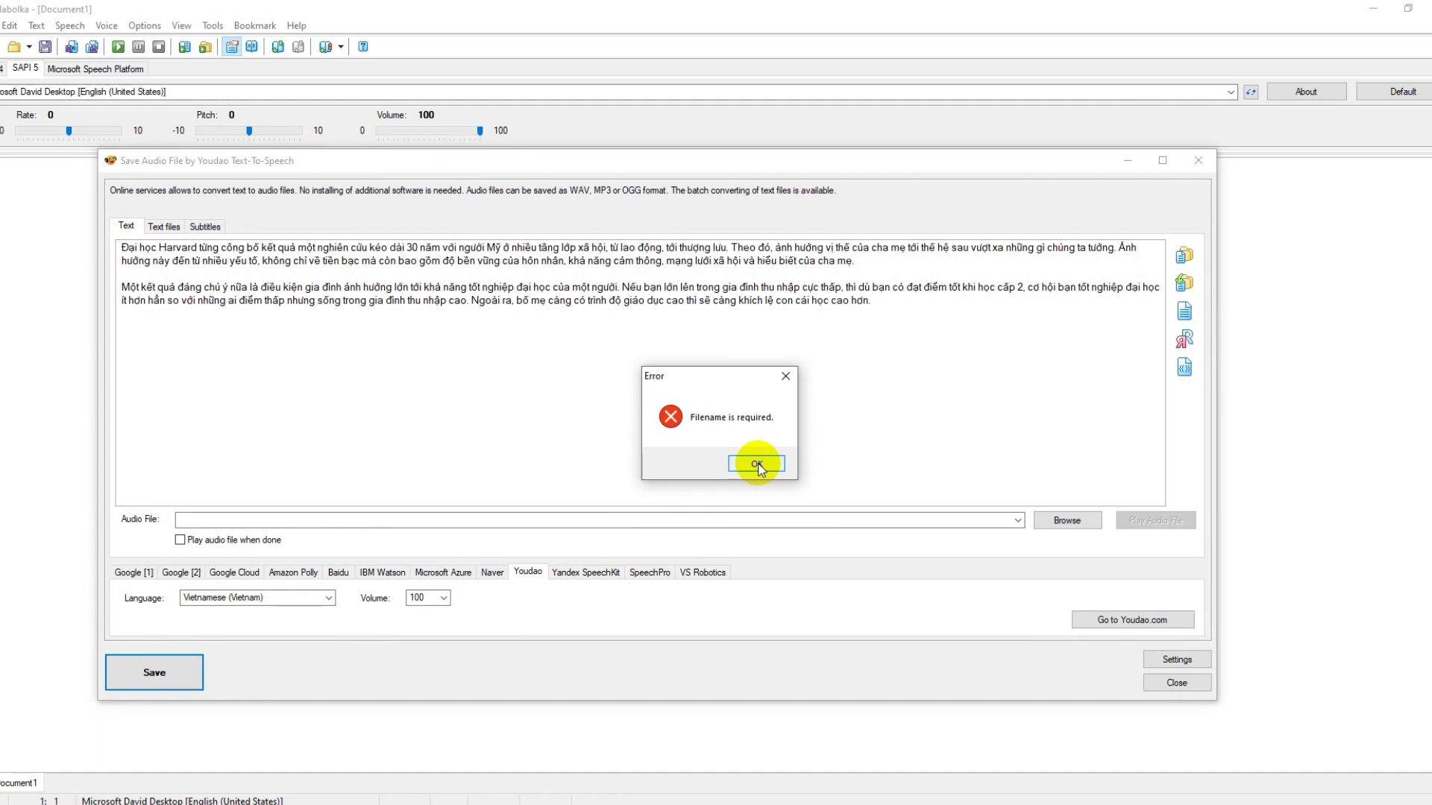
{"action": "left_click", "coordinate": [756, 464]}
{"action": "left_click", "coordinate": [241, 520]}
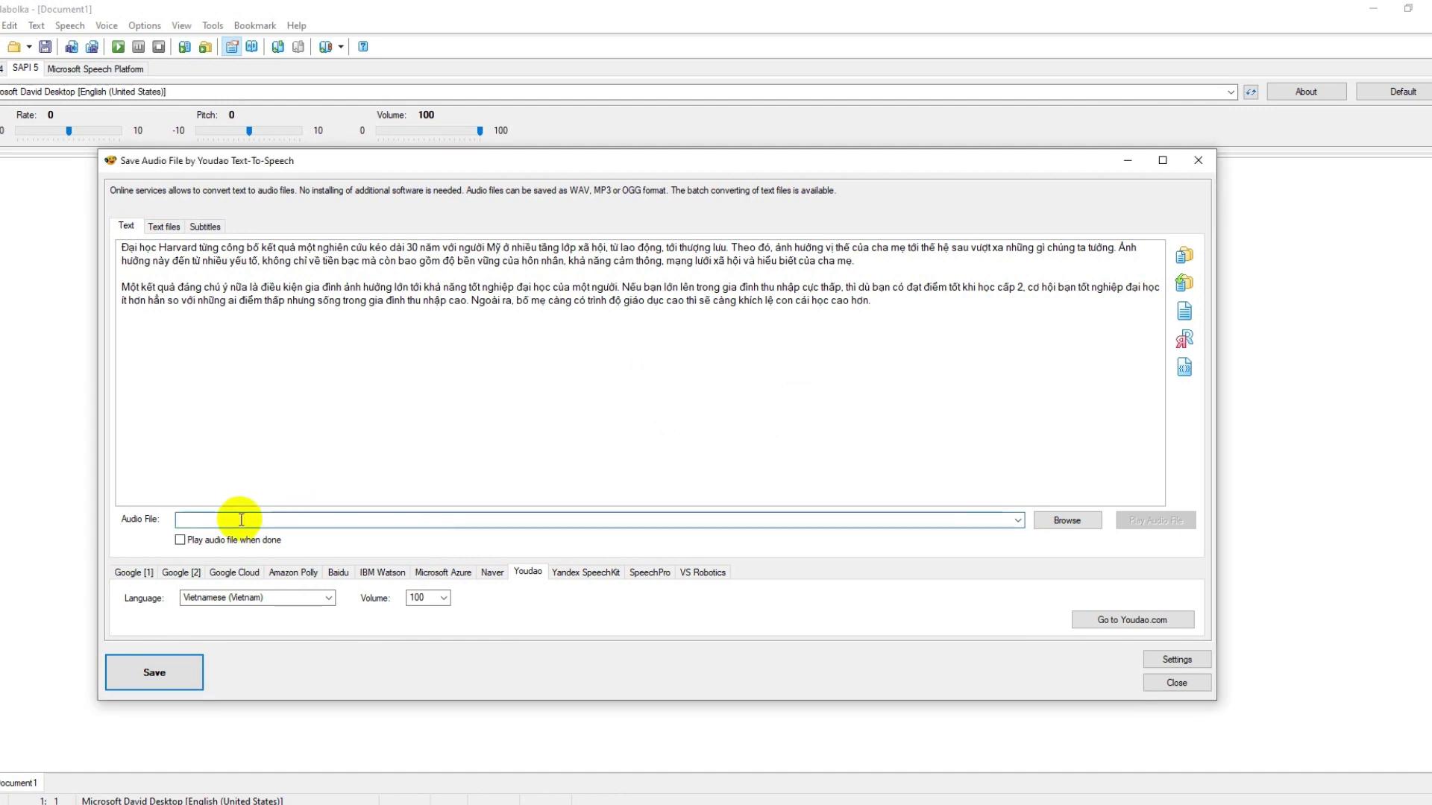
- In the browser, copy "Nghiên cứu 30 năm của Đại học Harvard" from the headline of the cafebiz.vn article
{"action": "key", "text": "alt+Tab"}
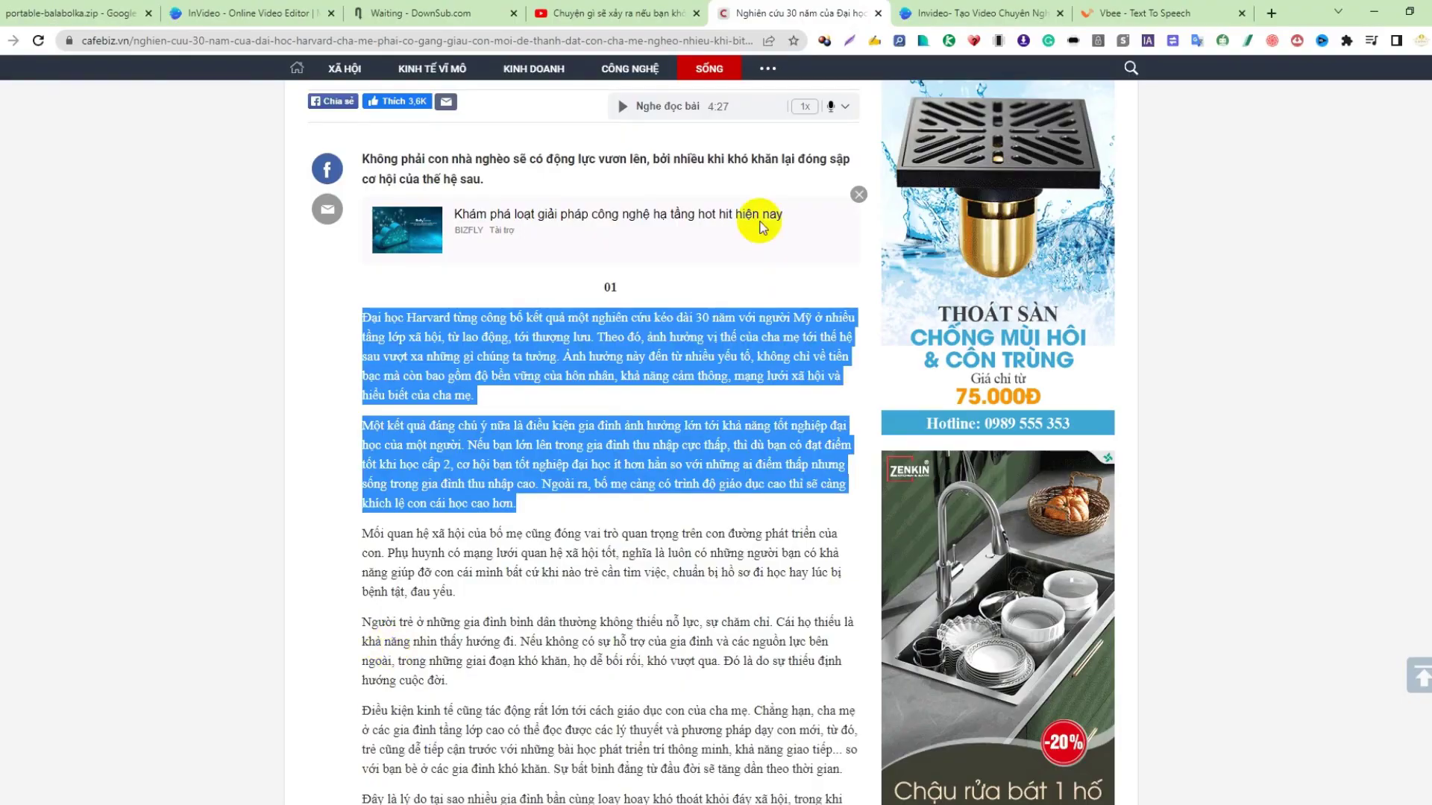
{"action": "scroll", "coordinate": [377, 186], "scroll_direction": "up", "scroll_amount": 3}
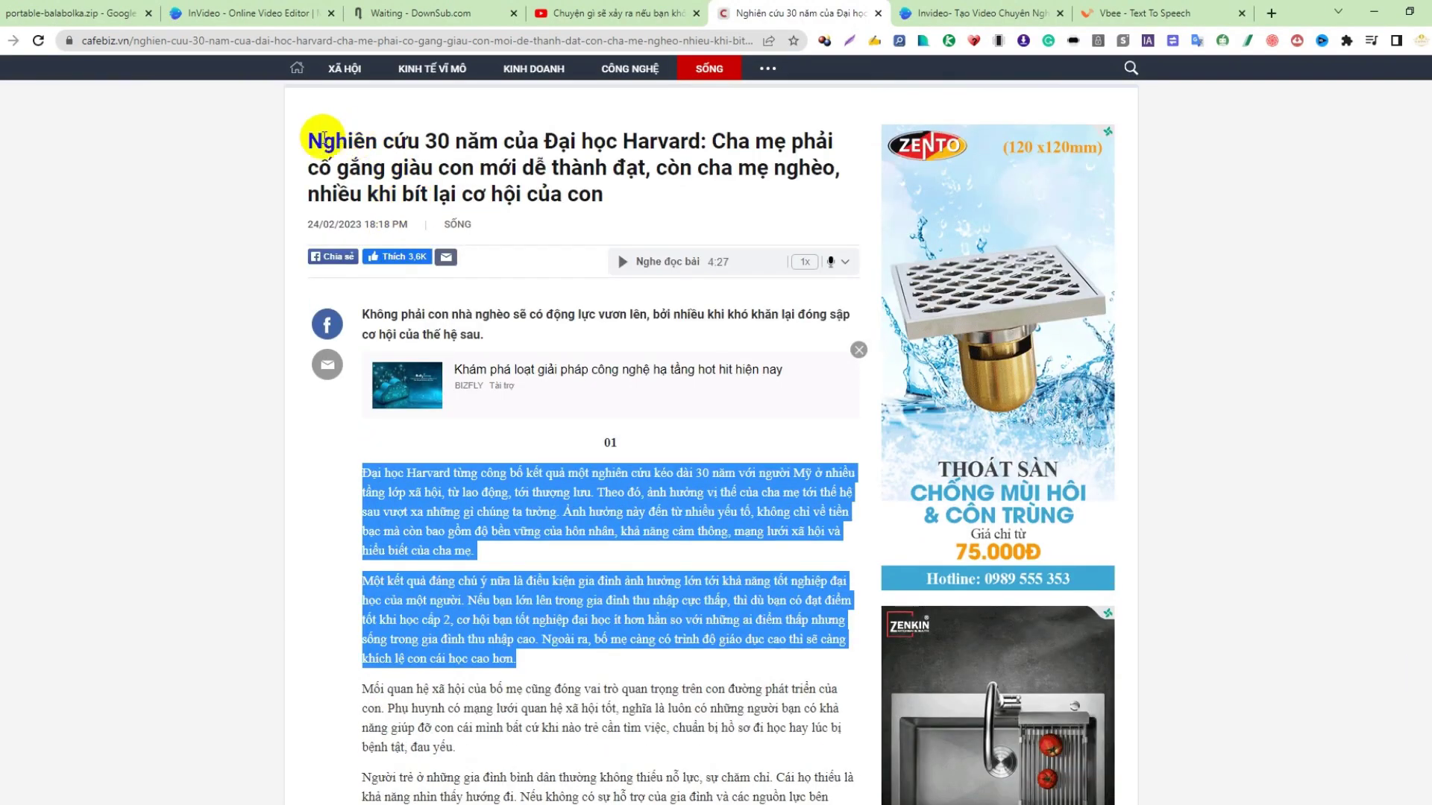
{"action": "left_click_drag", "start_coordinate": [303, 142], "coordinate": [682, 148]}
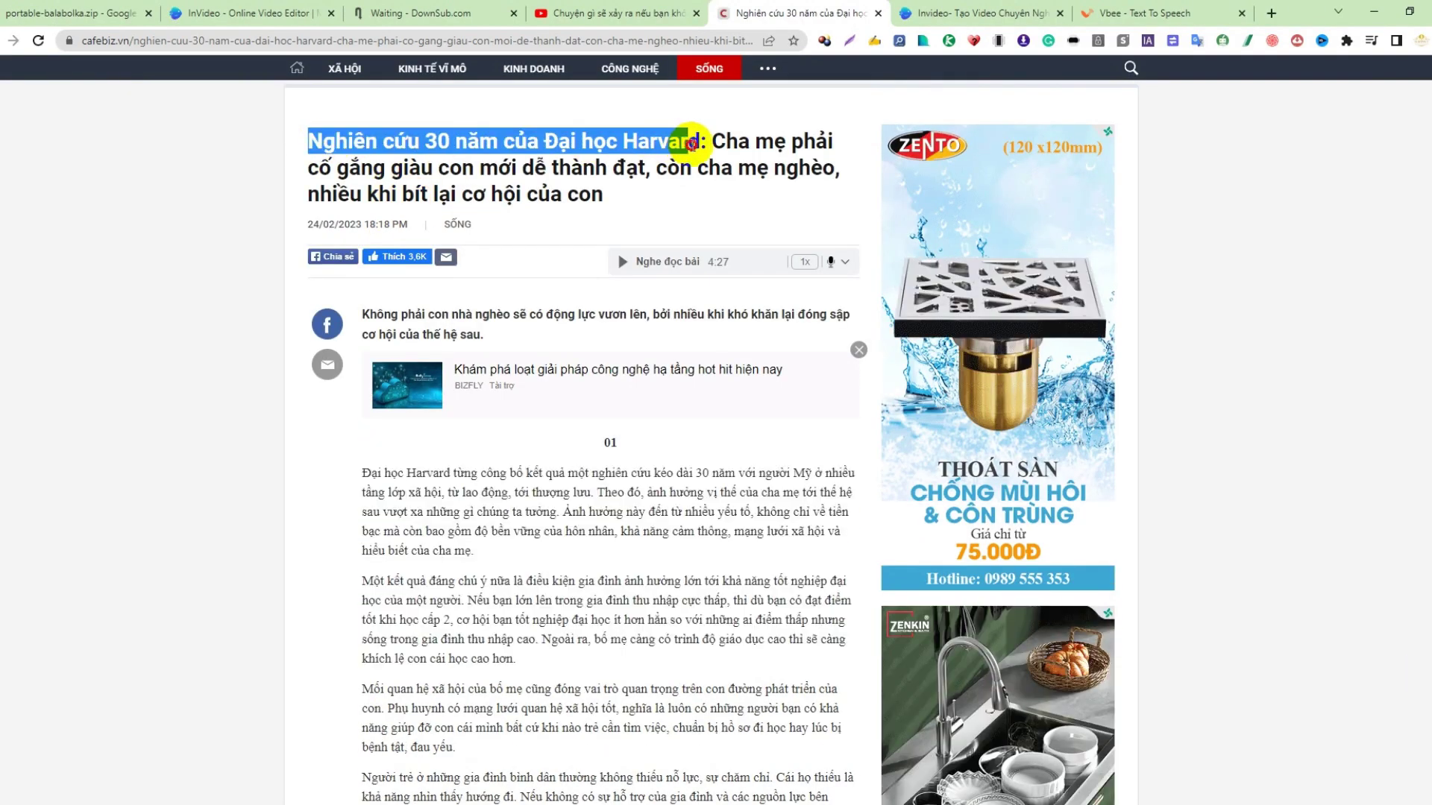
{"action": "right_click", "coordinate": [686, 150]}
{"action": "left_click", "coordinate": [727, 155]}
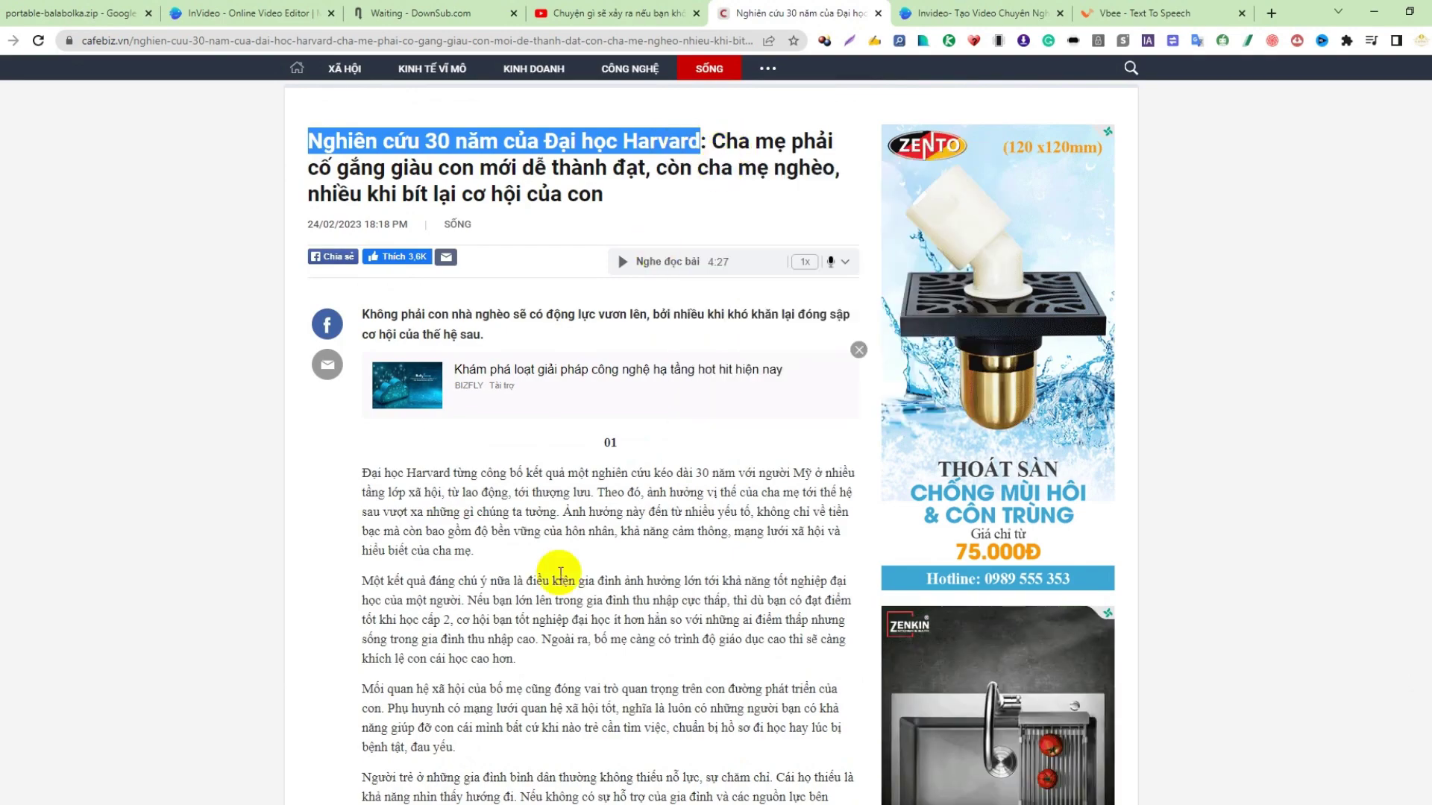
- Back in Balabolka, paste the copied headline text as the audio file name and save the audio file with Youdao
{"action": "key", "text": "alt+Tab"}
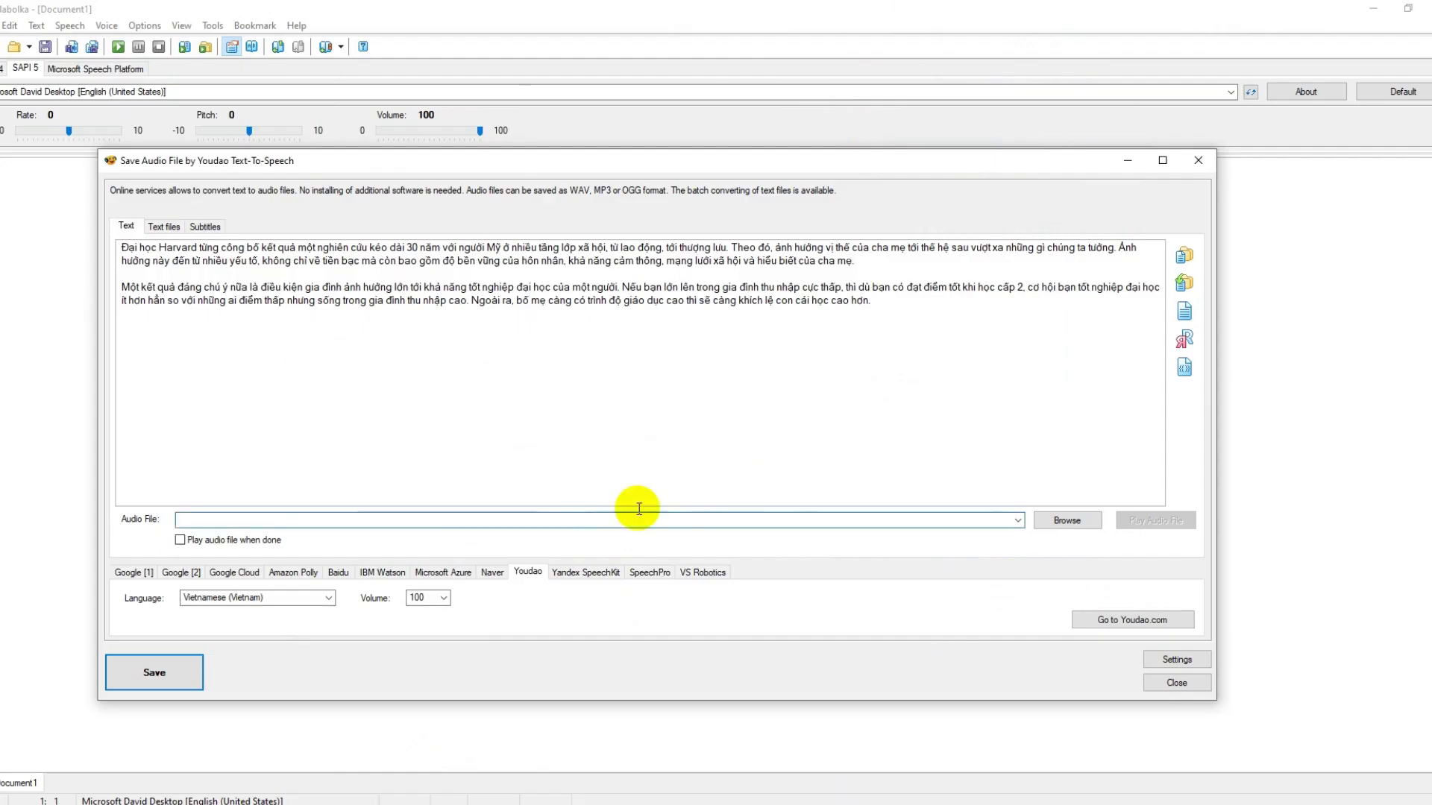
{"action": "left_click", "coordinate": [217, 520]}
{"action": "right_click", "coordinate": [217, 520]}
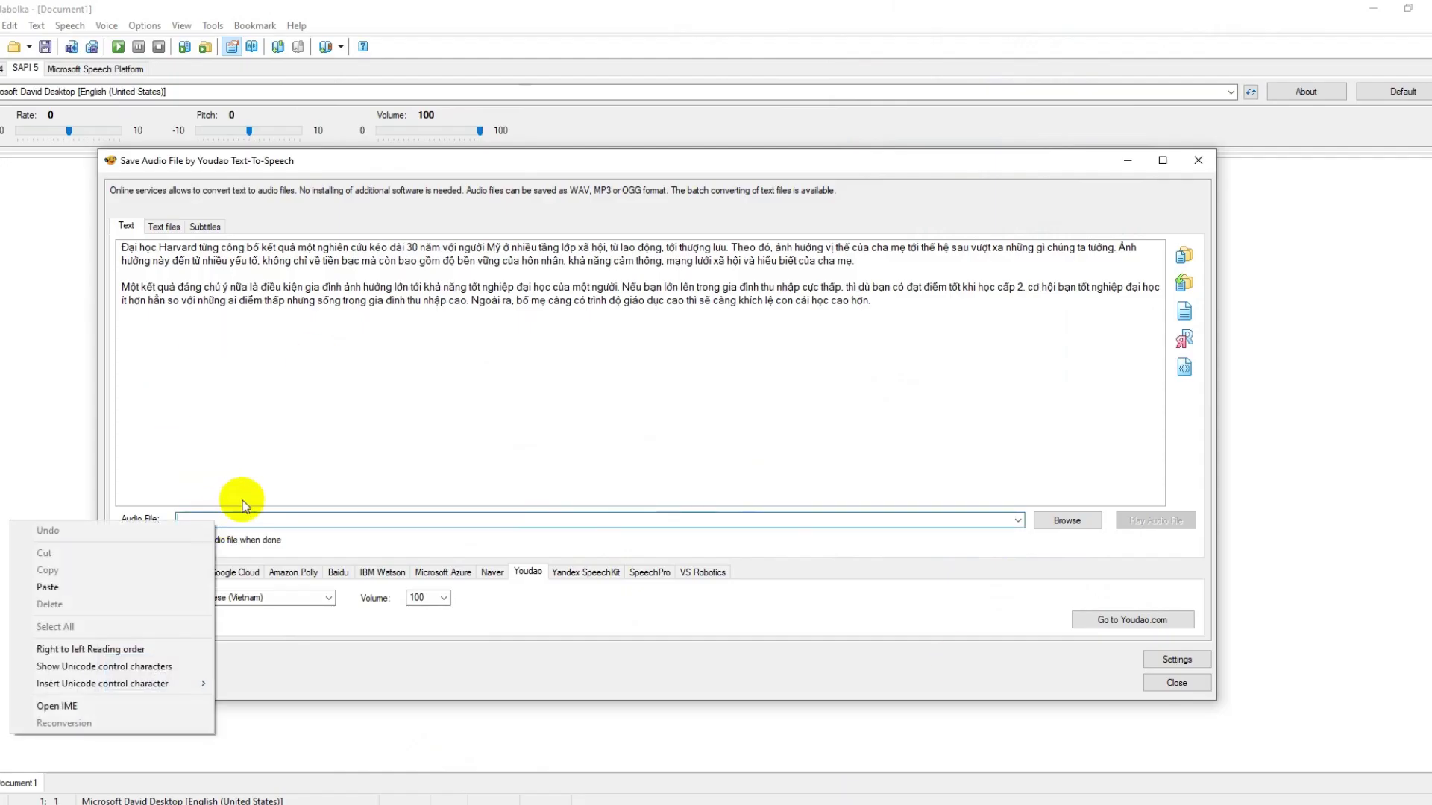
{"action": "left_click", "coordinate": [102, 588]}
{"action": "left_click", "coordinate": [182, 672]}
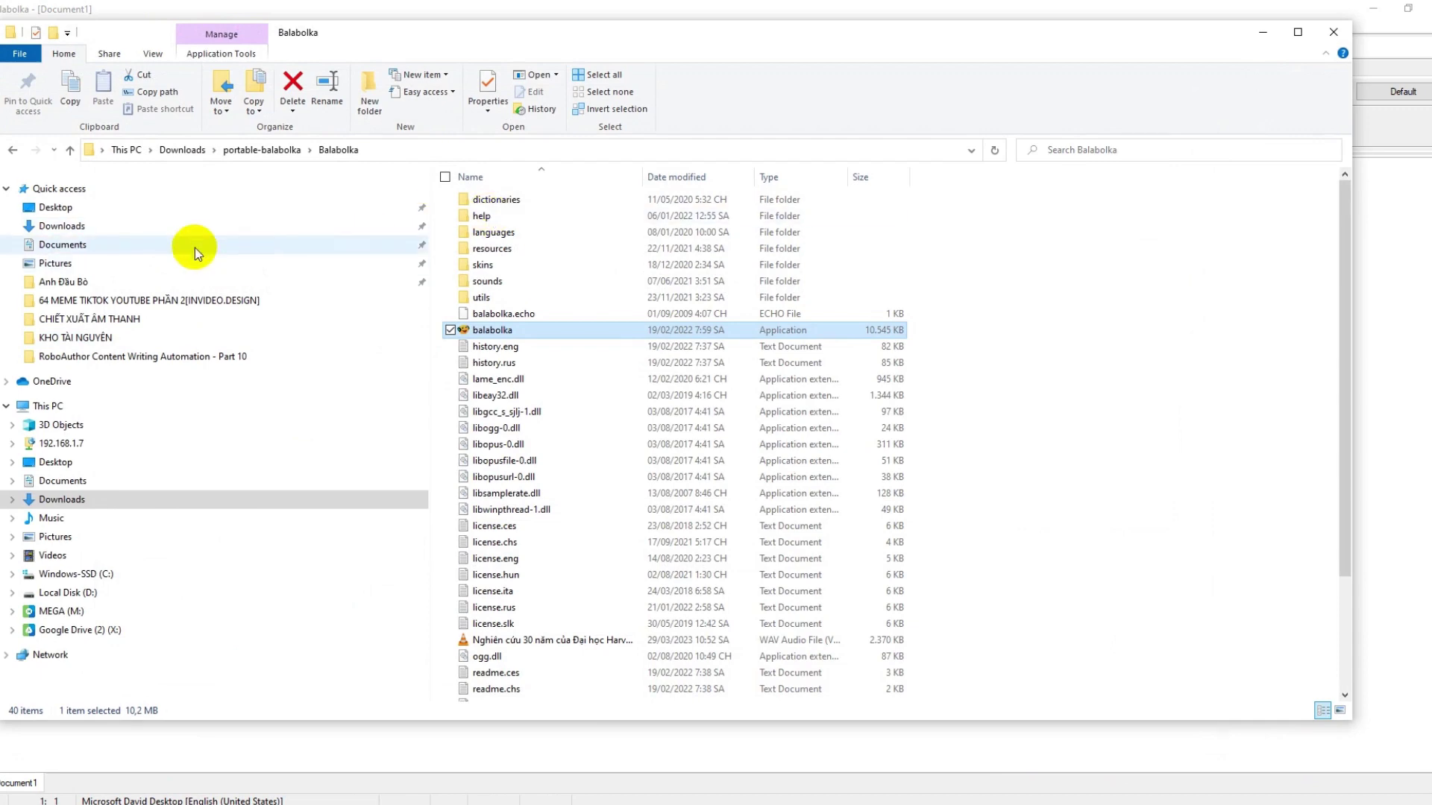
- In File Explorer, go to Downloads > portable-balabolka > Balabolka and play the WAV file "Nghiên cứu 30 năm của Đại học Harvard"
{"action": "left_click", "coordinate": [167, 227]}
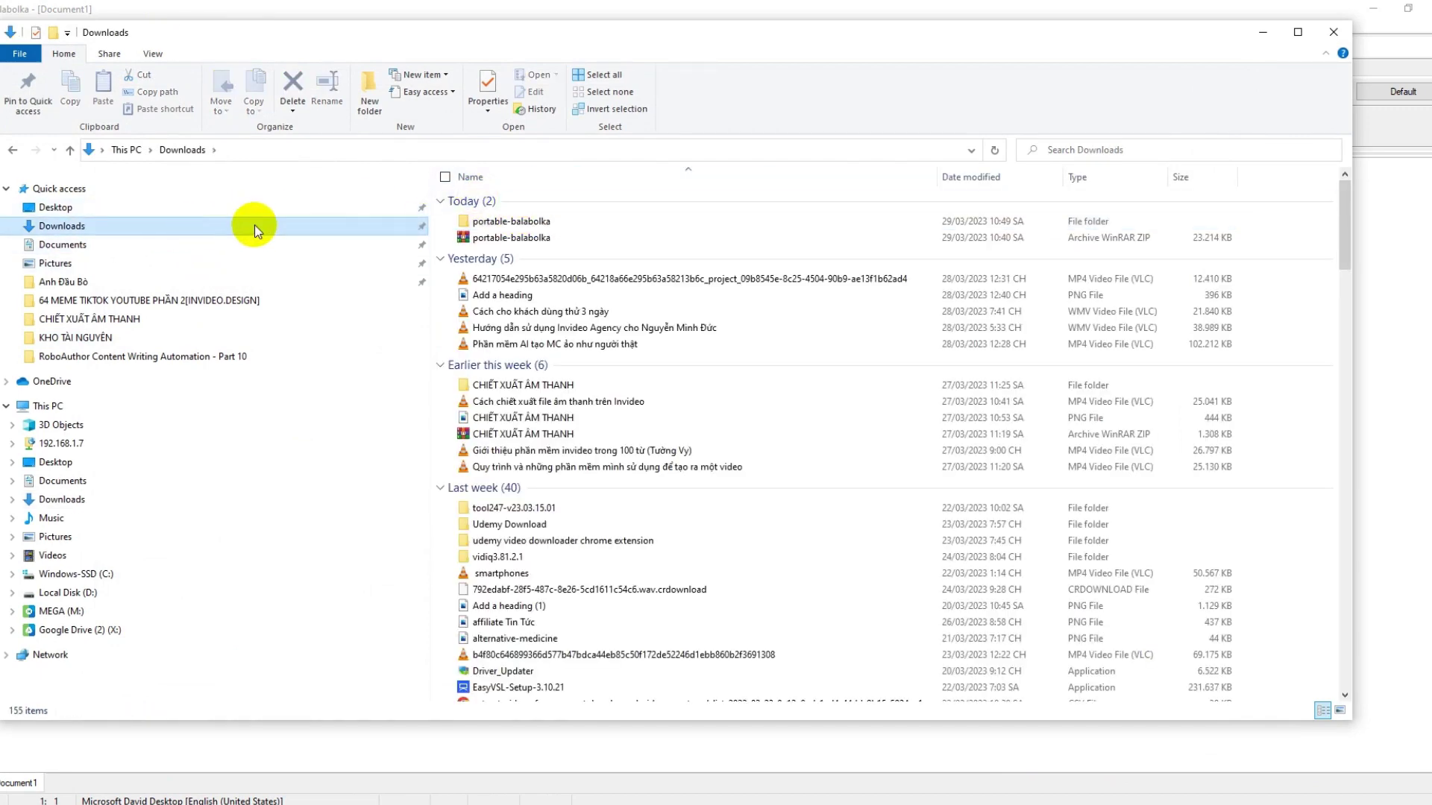
{"action": "double_click", "coordinate": [515, 224]}
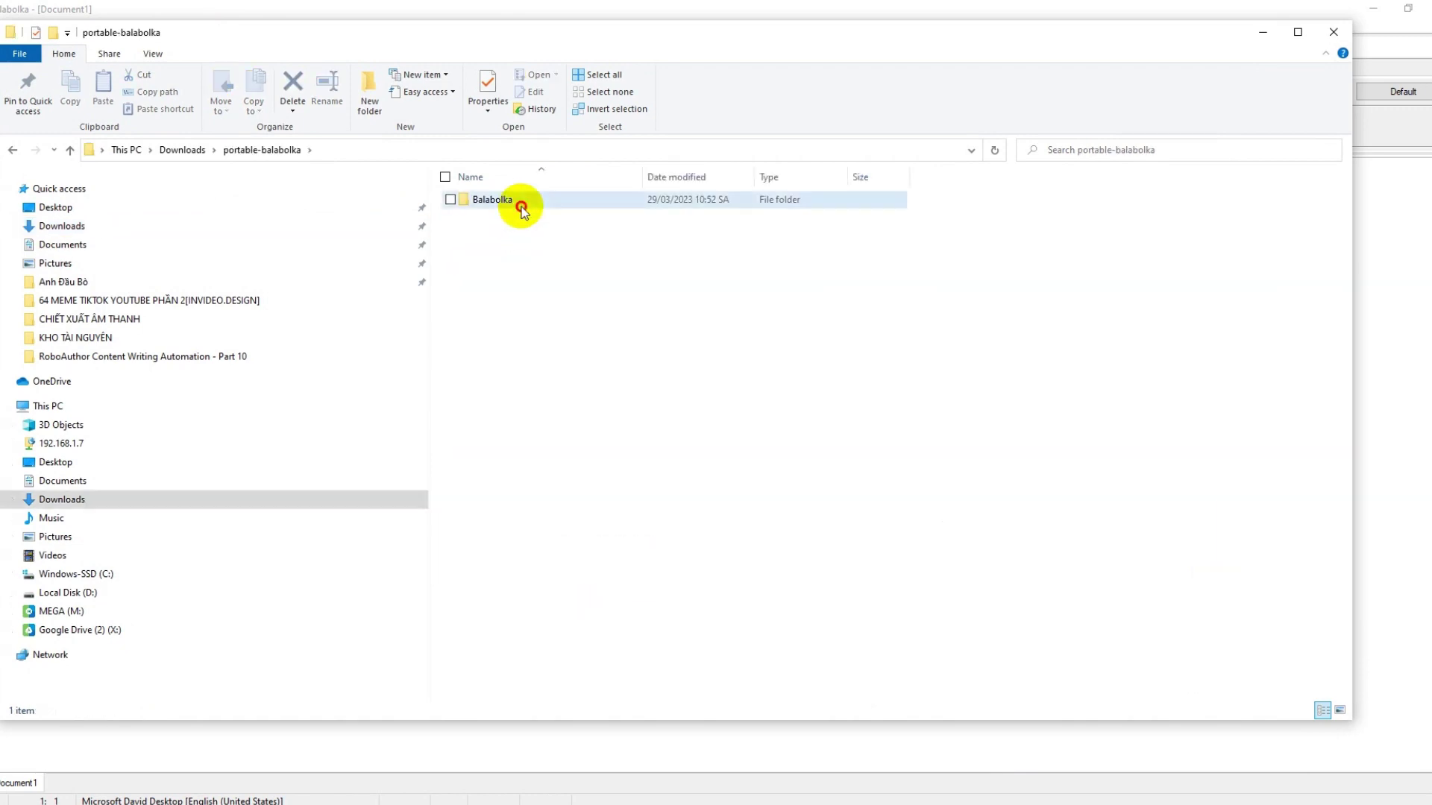
{"action": "double_click", "coordinate": [516, 200]}
{"action": "scroll", "coordinate": [753, 463], "scroll_direction": "down", "scroll_amount": 2}
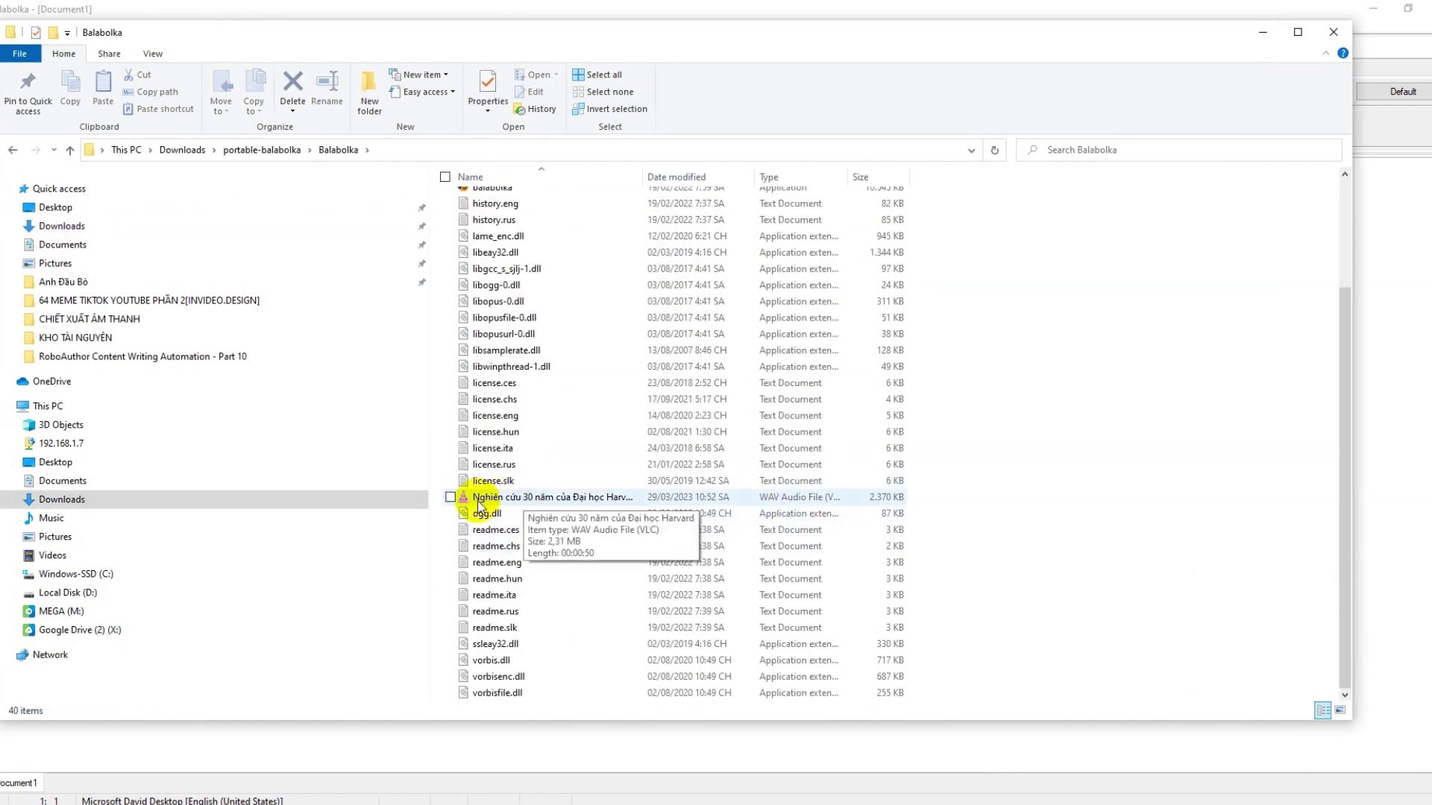
{"action": "scroll", "coordinate": [526, 503], "scroll_direction": "up", "scroll_amount": 3}
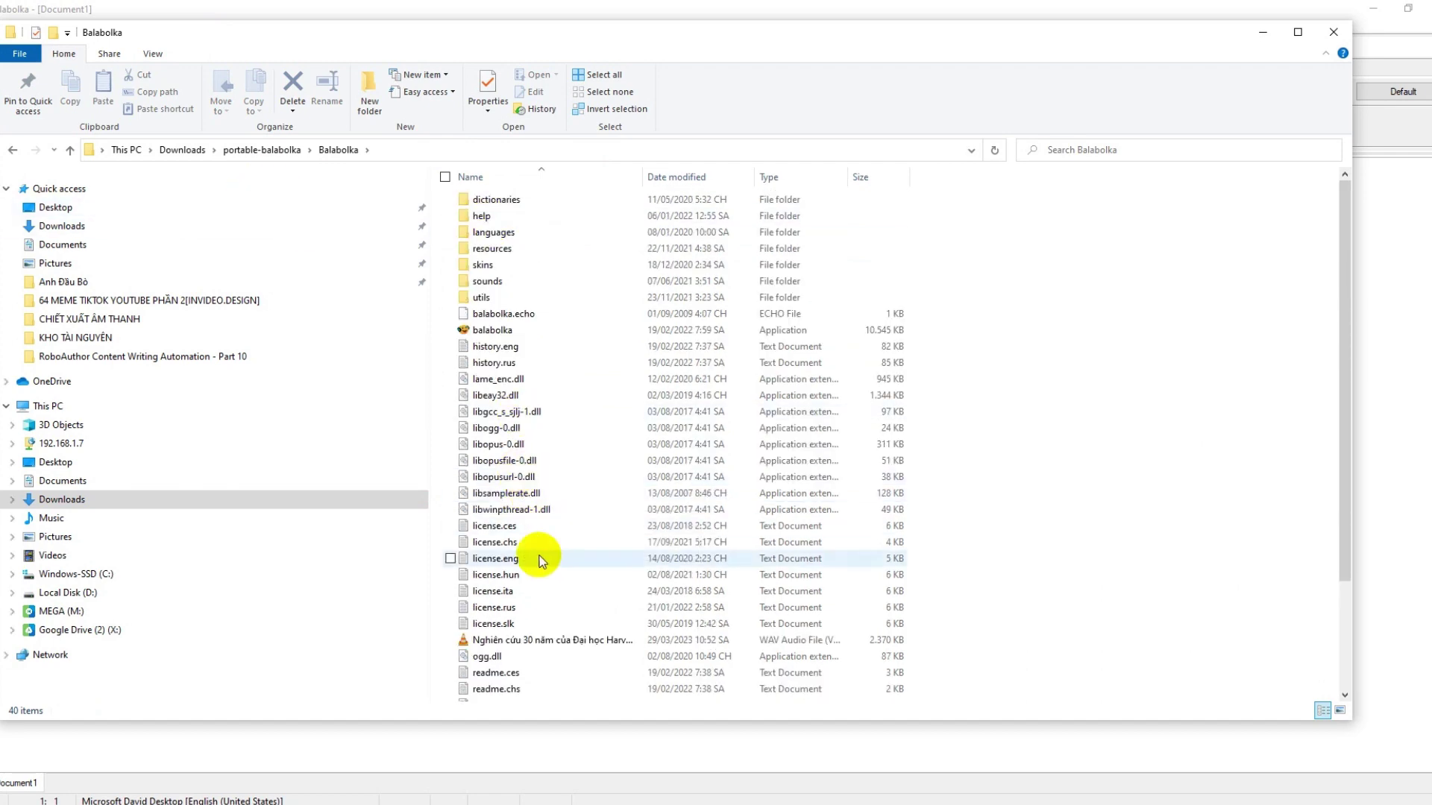
{"action": "left_click", "coordinate": [540, 642]}
{"action": "double_click", "coordinate": [541, 642]}
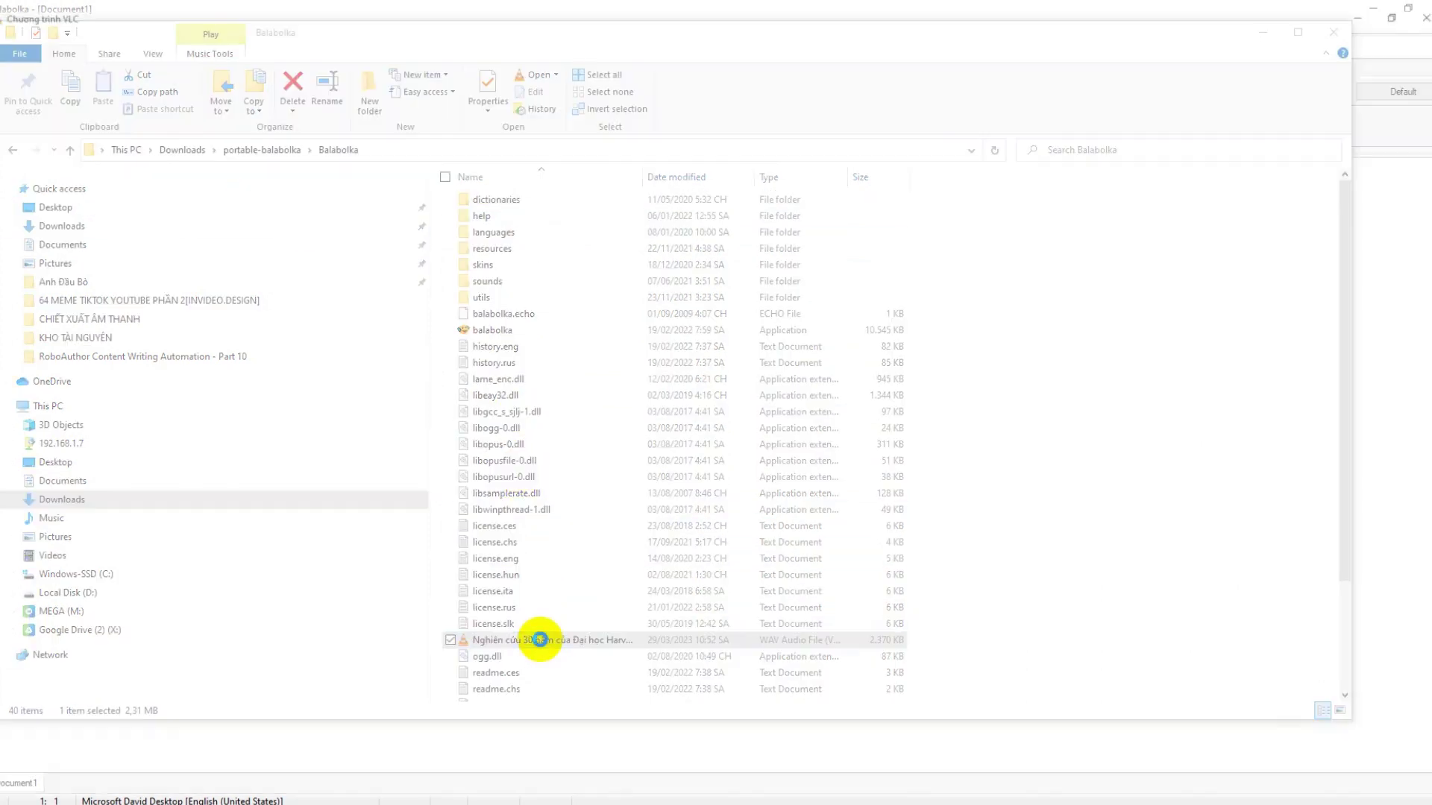